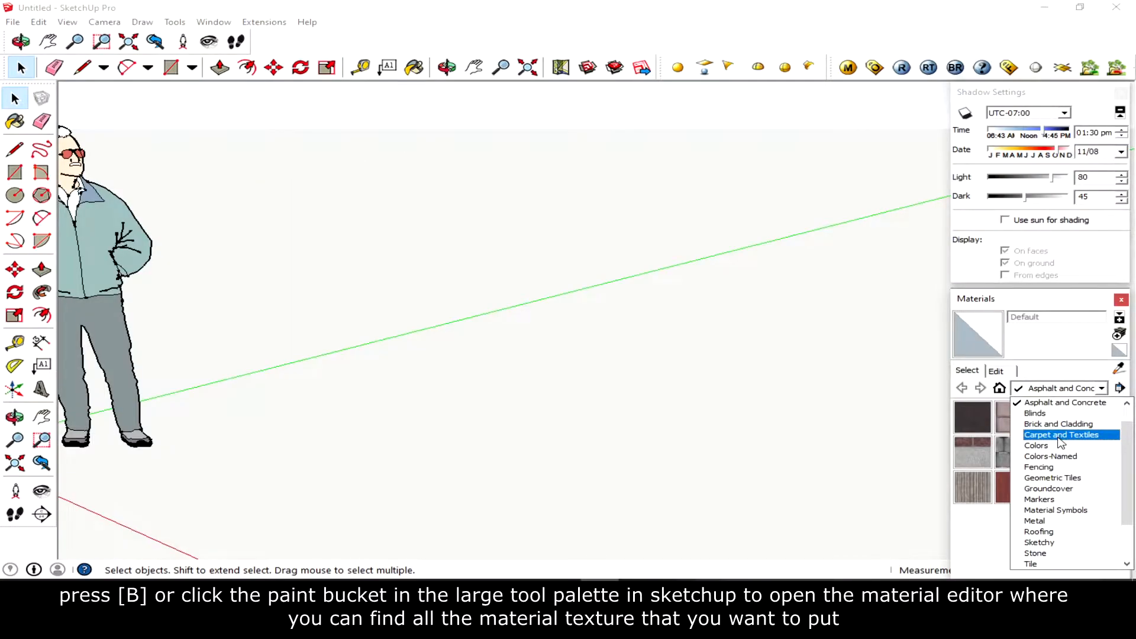
- Browse the material collections in the Materials panel, finishing on the Tile collection
{"action": "left_click", "coordinate": [1057, 437]}
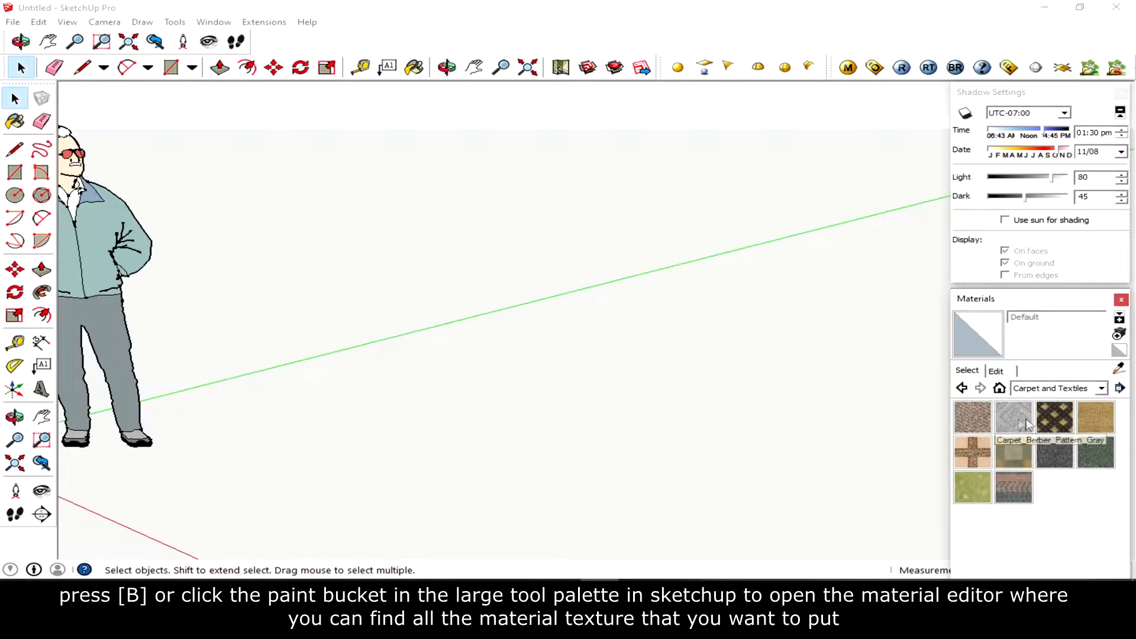
{"action": "left_click", "coordinate": [1040, 394]}
{"action": "left_click", "coordinate": [1036, 433]}
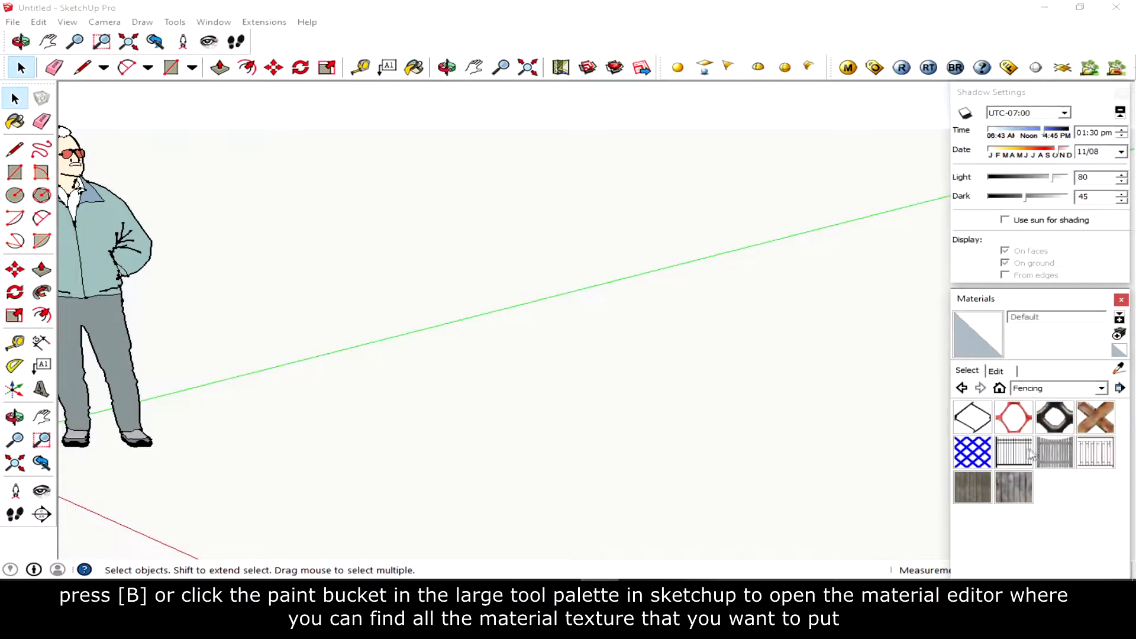
{"action": "left_click", "coordinate": [1033, 390]}
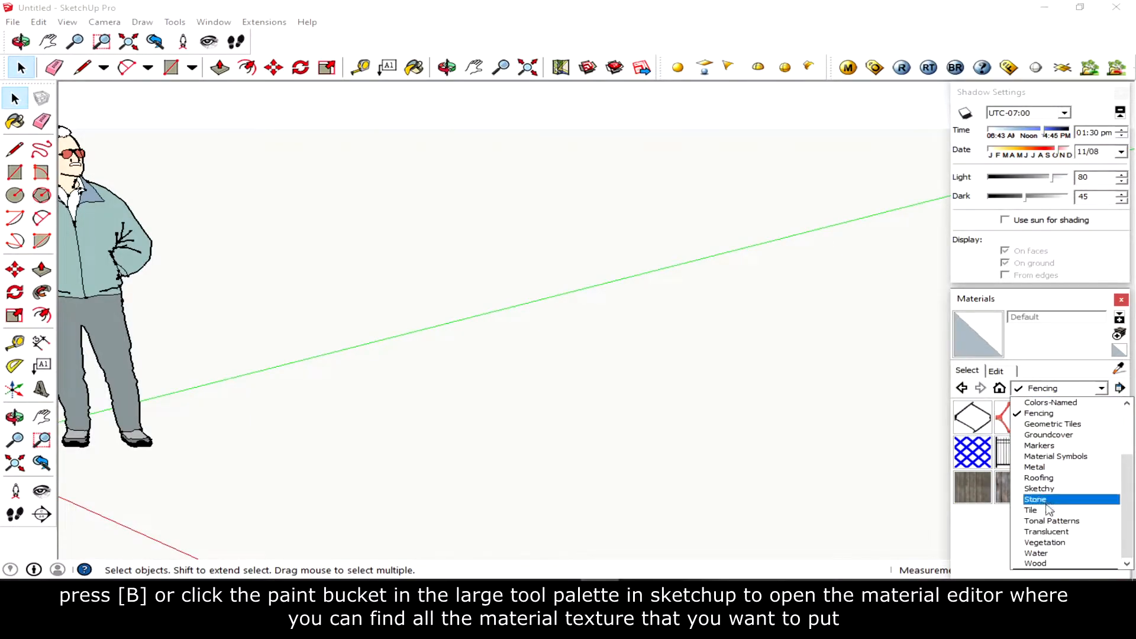
{"action": "left_click", "coordinate": [1048, 511]}
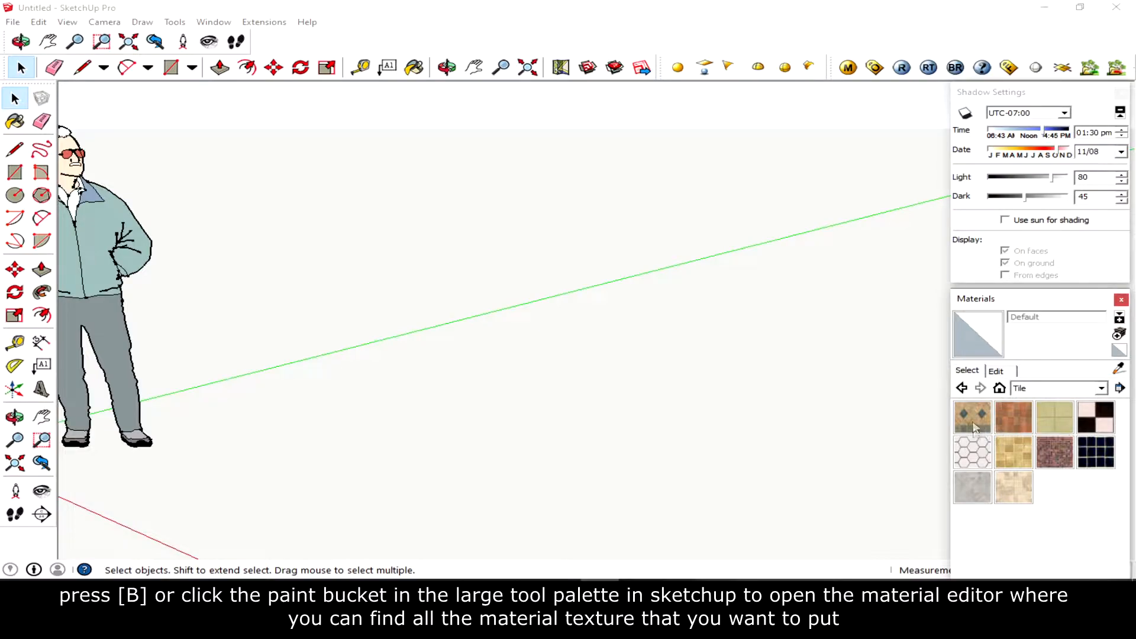
- Draw a rectangle on the ground and push-pull it upward into a box
{"action": "key", "text": "r"}
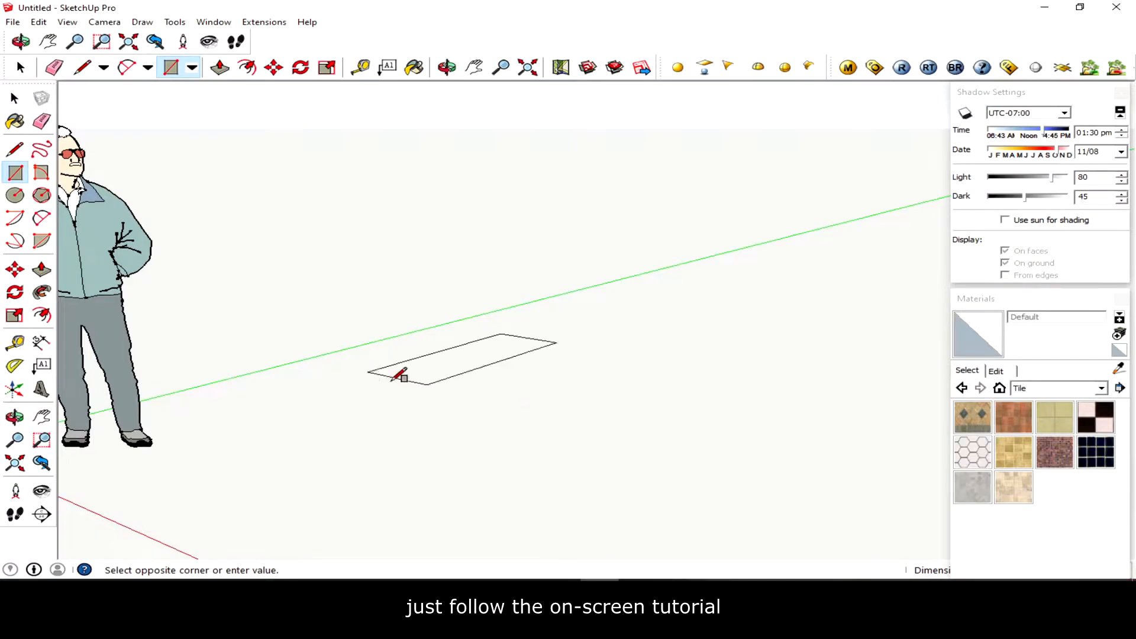
{"action": "left_click", "coordinate": [542, 414]}
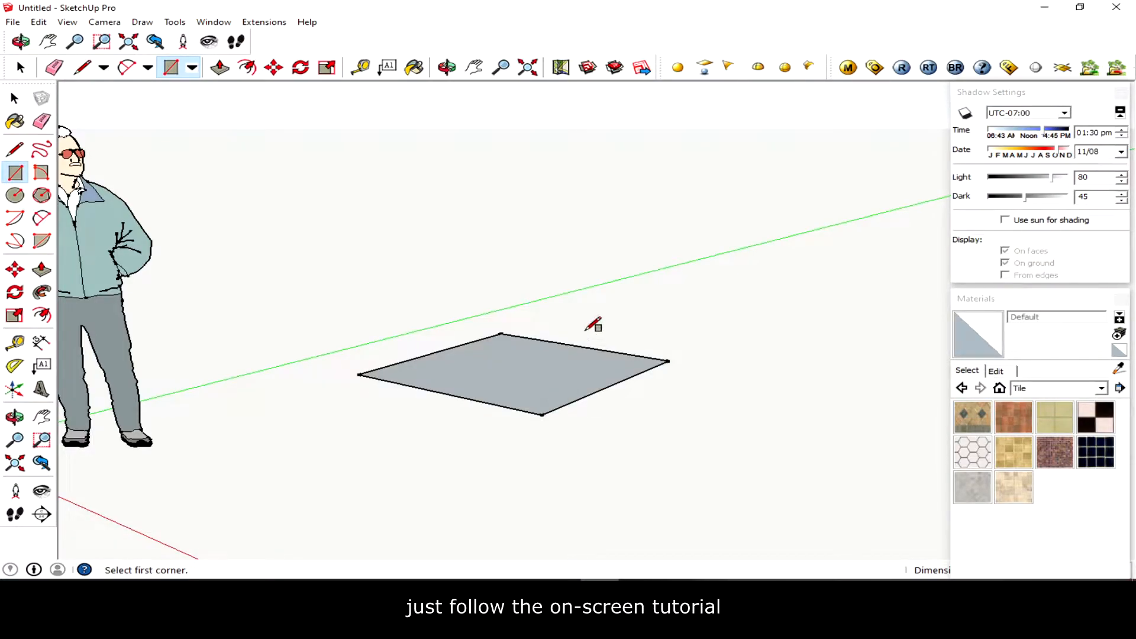
{"action": "key", "text": "p"}
{"action": "left_click_drag", "start_coordinate": [525, 398], "coordinate": [543, 204]}
{"action": "middle_click_drag", "start_coordinate": [641, 281], "coordinate": [602, 175]}
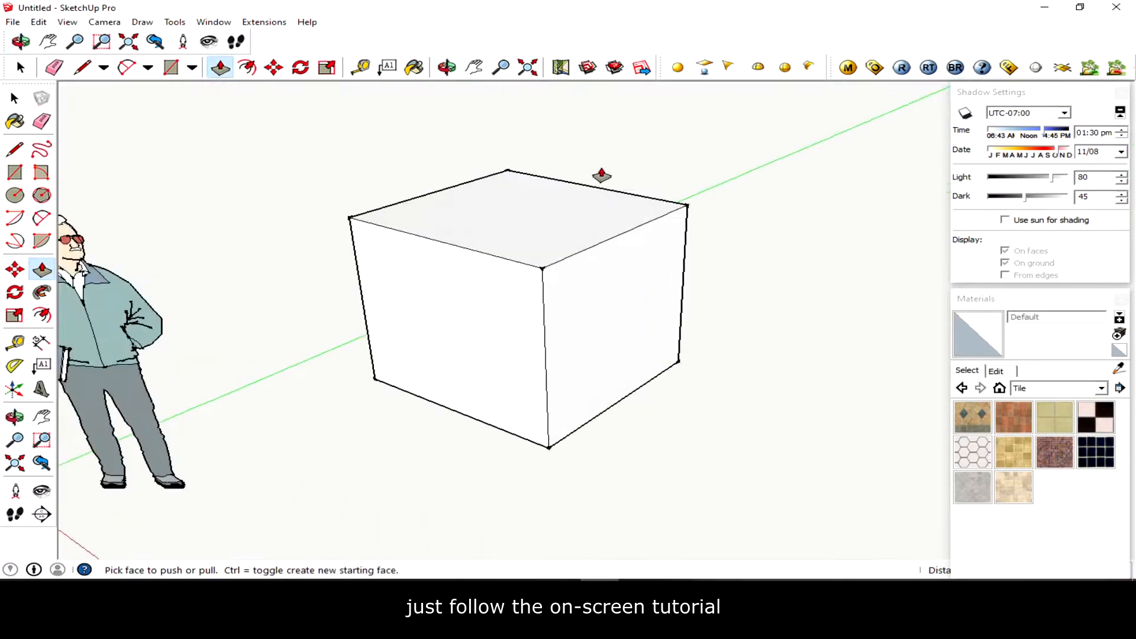
{"action": "left_click", "coordinate": [572, 205]}
{"action": "key", "text": "Escape"}
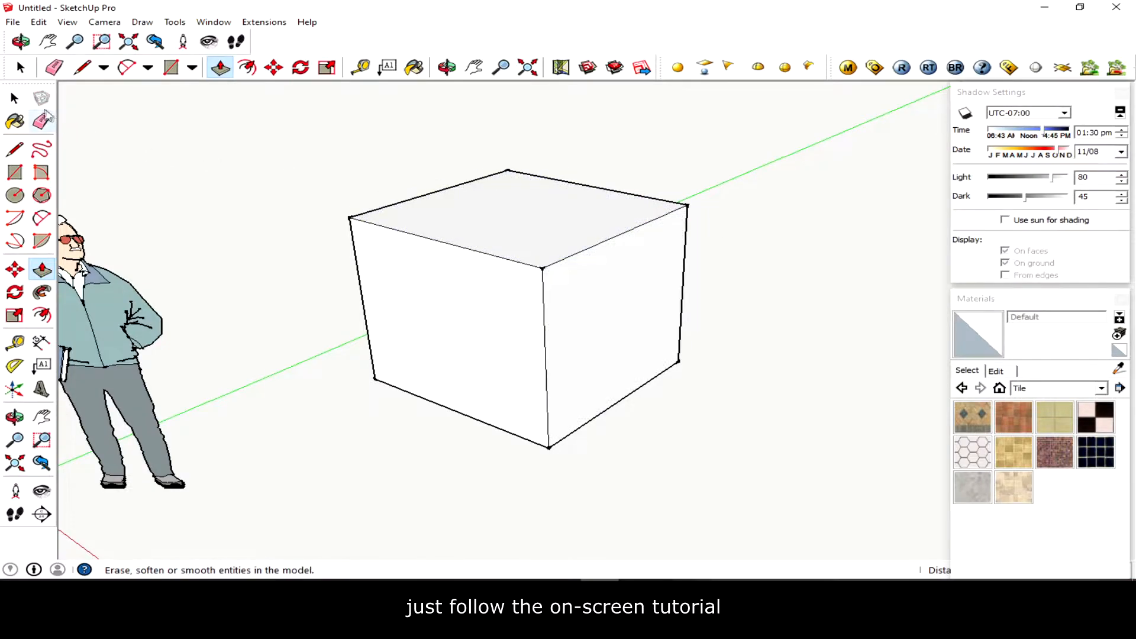
- Draw a rectangle across the upper part of the box's side faces to split off a top band
{"action": "key", "text": "space"}
{"action": "middle_click_drag", "start_coordinate": [721, 318], "coordinate": [379, 254]}
{"action": "key", "text": "r"}
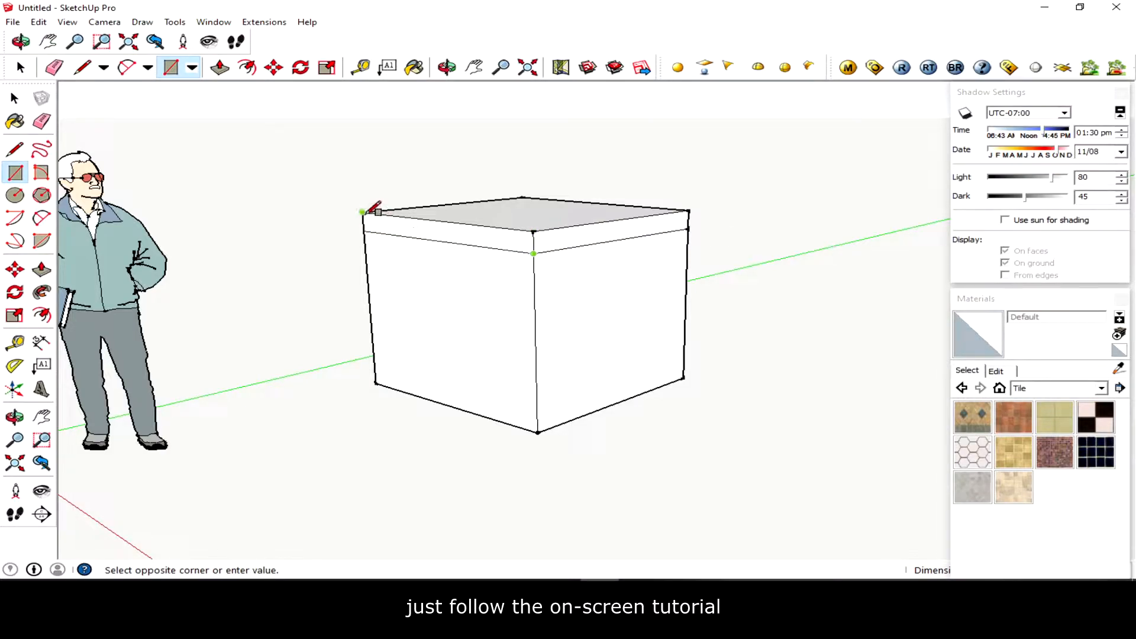
{"action": "middle_click_drag", "start_coordinate": [374, 206], "coordinate": [1023, 299]}
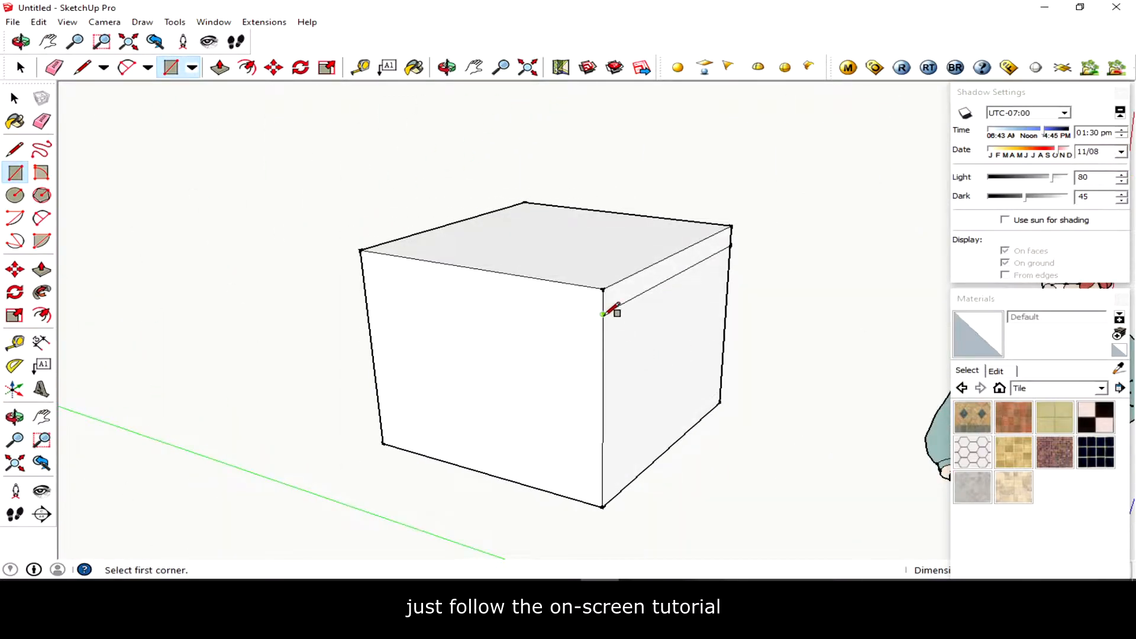
{"action": "key", "text": "Escape"}
{"action": "middle_click_drag", "start_coordinate": [379, 244], "coordinate": [583, 339]}
{"action": "key", "text": "Escape"}
{"action": "middle_click_drag", "start_coordinate": [358, 257], "coordinate": [567, 376]}
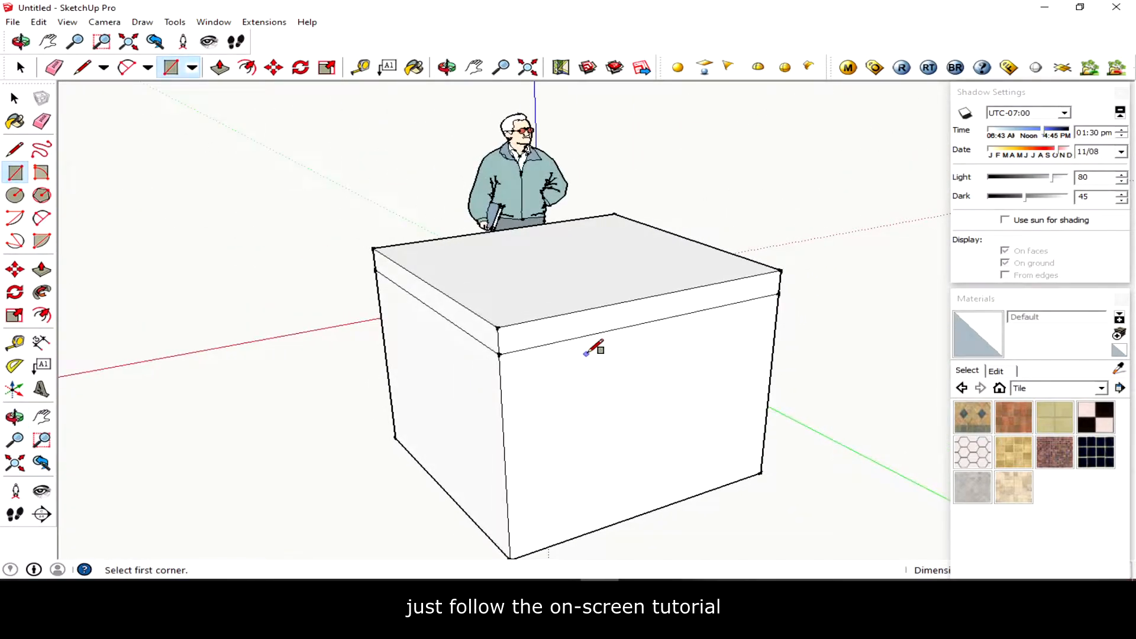
- Push-pull the top band outward on each side to form an overhanging cap
{"action": "key", "text": "p"}
{"action": "left_click", "coordinate": [553, 335]}
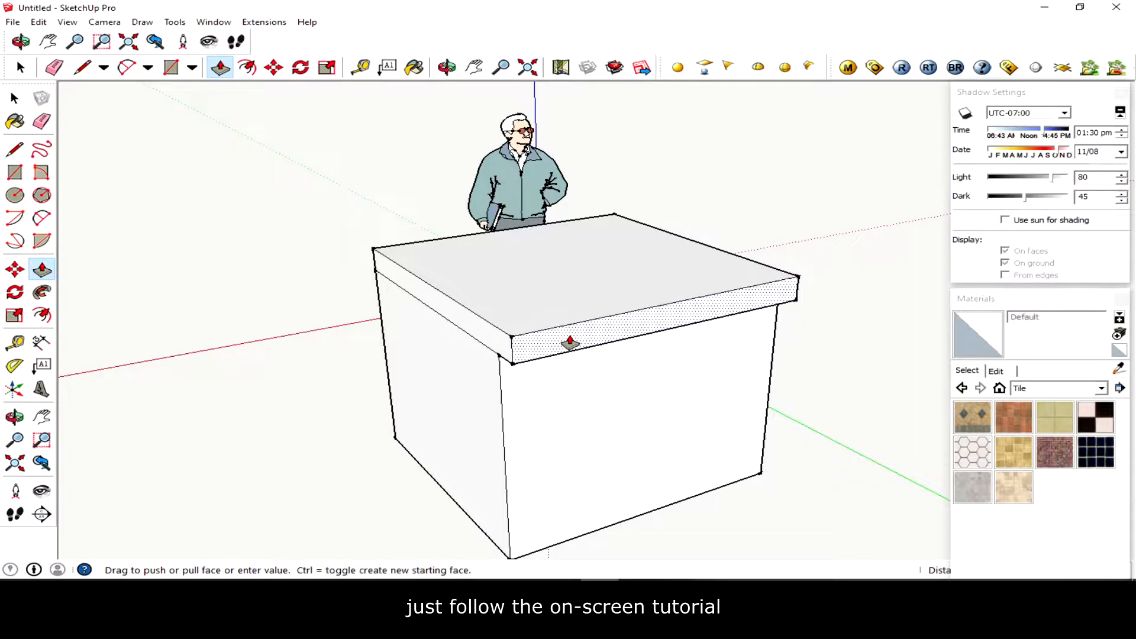
{"action": "left_click", "coordinate": [570, 342]}
{"action": "middle_click_drag", "start_coordinate": [479, 355], "coordinate": [660, 314]}
{"action": "left_click", "coordinate": [514, 314]}
{"action": "left_click", "coordinate": [483, 313]}
{"action": "left_click", "coordinate": [572, 353]}
{"action": "left_click_drag", "start_coordinate": [657, 301], "coordinate": [653, 259]}
{"action": "middle_click_drag", "start_coordinate": [784, 407], "coordinate": [781, 398]}
{"action": "scroll", "coordinate": [781, 399], "scroll_direction": "up", "scroll_amount": 1}
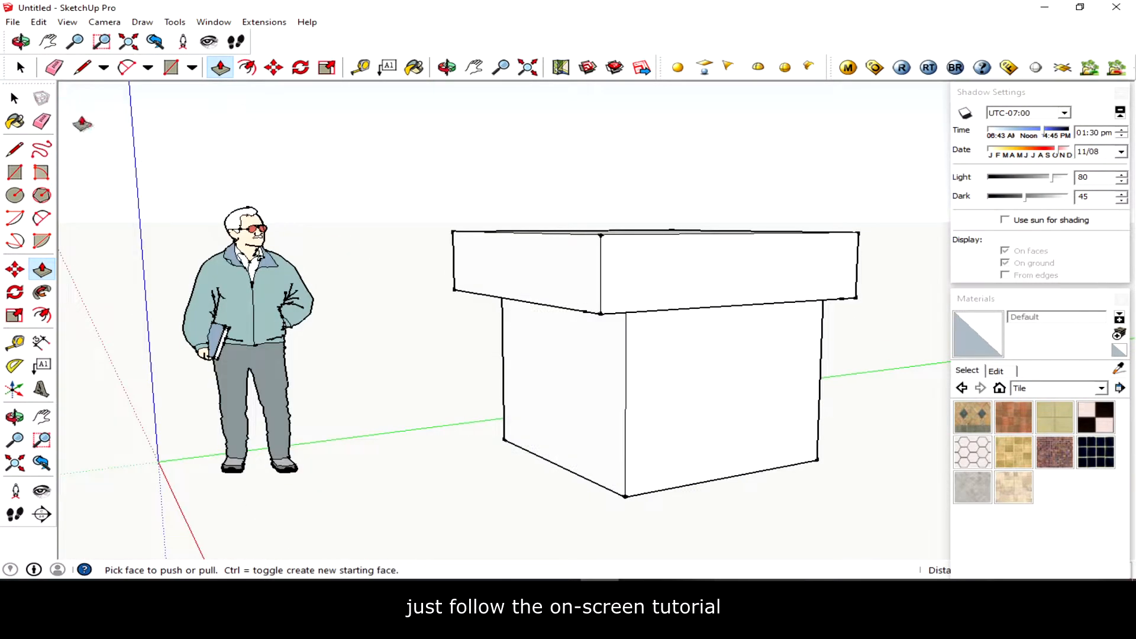
- Paint one side face of the box with the Tile_Limestone_Multi material
{"action": "left_click", "coordinate": [15, 101]}
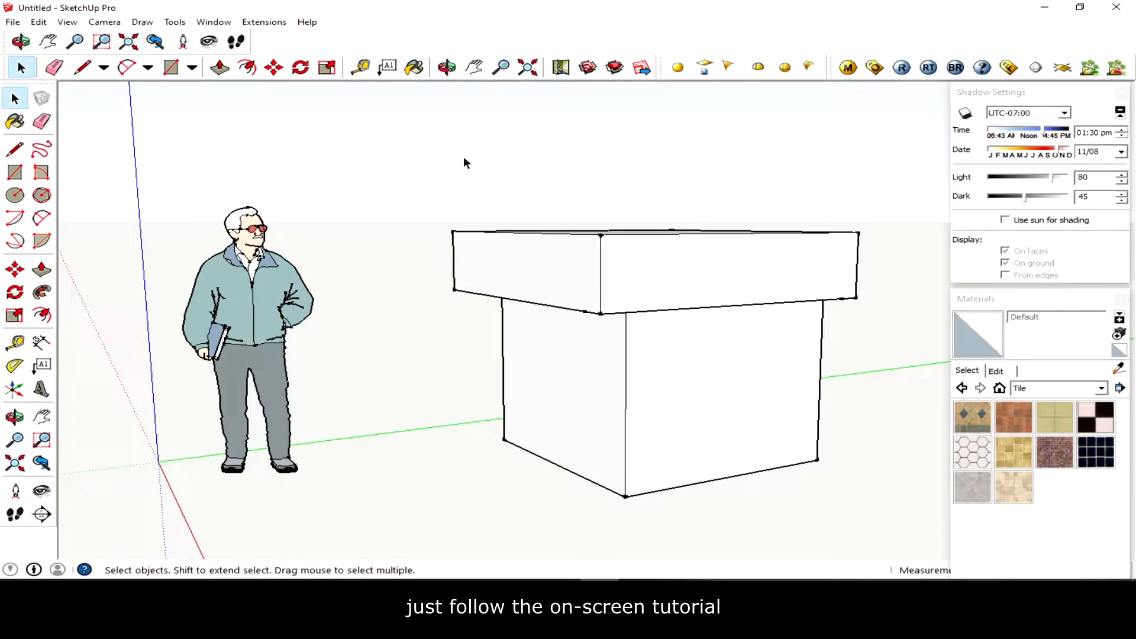
{"action": "left_click", "coordinate": [14, 121]}
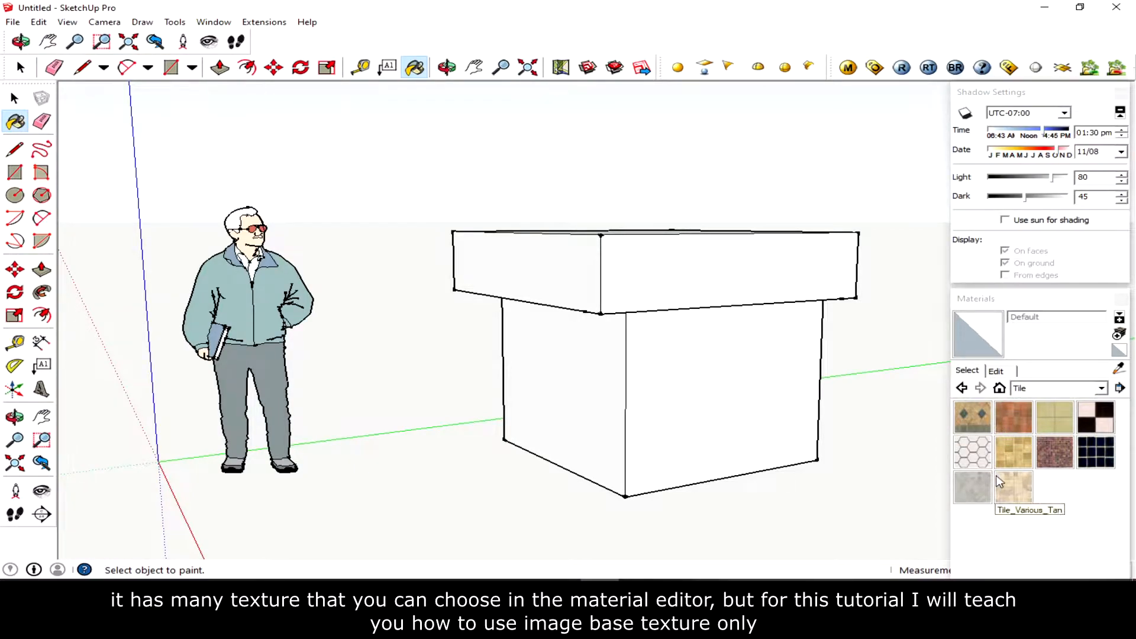
{"action": "left_click", "coordinate": [1014, 453]}
{"action": "left_click", "coordinate": [732, 384]}
{"action": "mouse_move", "coordinate": [793, 409]}
{"action": "middle_mouse_down"}
{"action": "mouse_move", "coordinate": [602, 414]}
{"action": "mouse_move", "coordinate": [424, 386]}
{"action": "mouse_move", "coordinate": [652, 261]}
{"action": "mouse_move", "coordinate": [769, 332]}
{"action": "mouse_move", "coordinate": [773, 406]}
{"action": "mouse_move", "coordinate": [859, 426]}
{"action": "middle_mouse_up"}
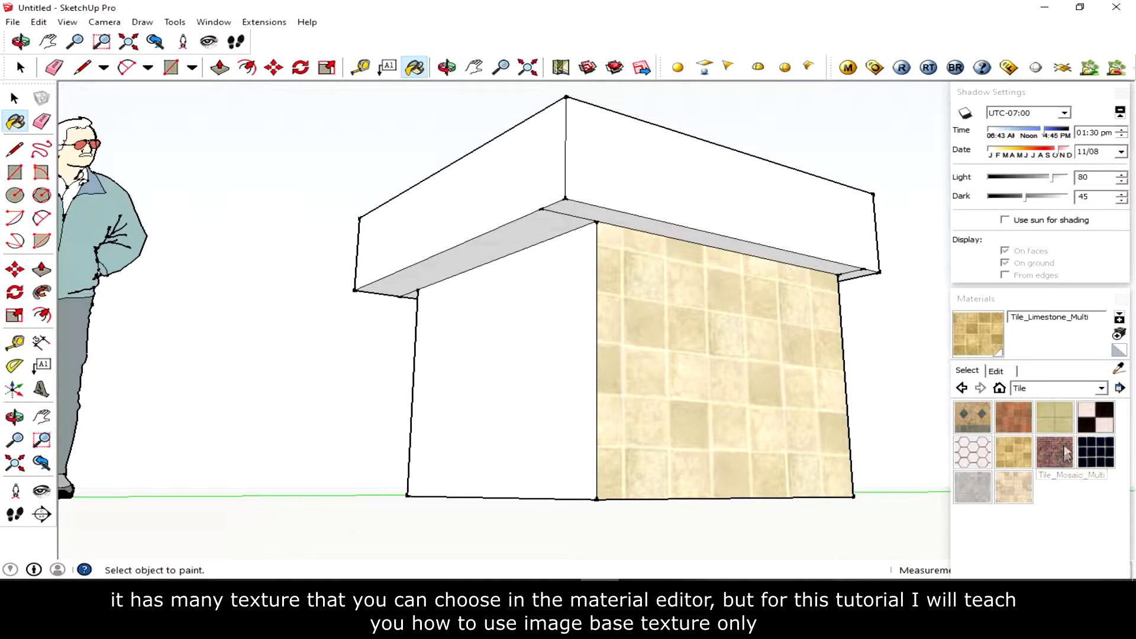
- Paint another side face of the box with the dark blue grid tile
{"action": "left_click", "coordinate": [1096, 453]}
{"action": "left_click", "coordinate": [579, 348]}
{"action": "middle_click_drag", "start_coordinate": [664, 353], "coordinate": [664, 438]}
- Paint a side face of the box with the Tile_Travertine_2inch material
{"action": "left_click", "coordinate": [972, 487]}
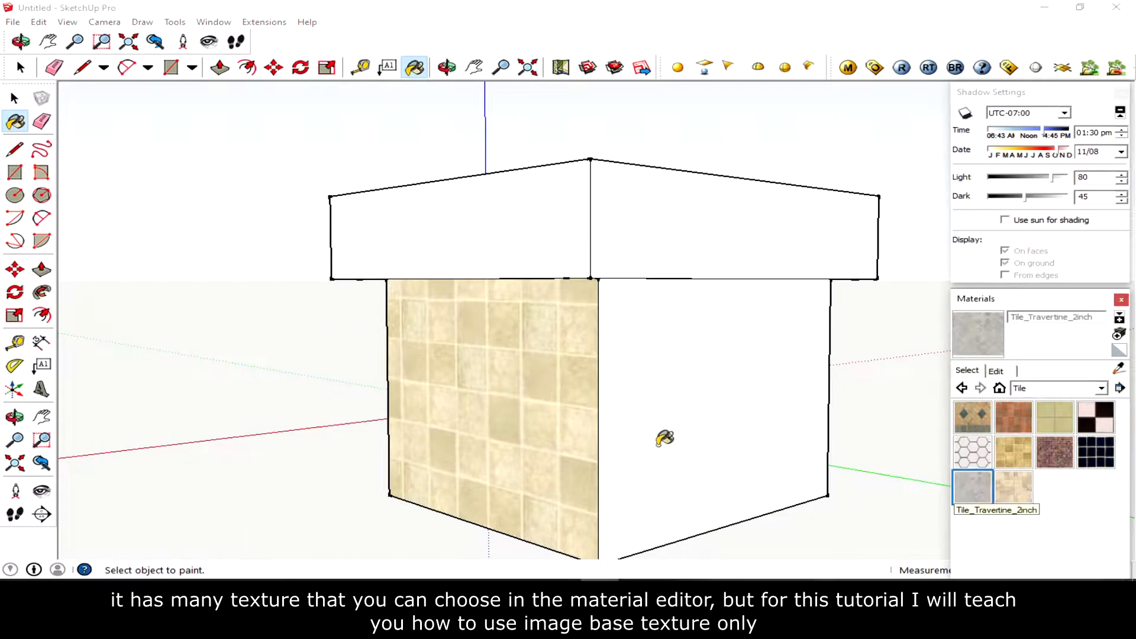
{"action": "left_click", "coordinate": [668, 441]}
{"action": "mouse_move", "coordinate": [811, 436]}
{"action": "middle_mouse_down"}
{"action": "mouse_move", "coordinate": [292, 426]}
{"action": "mouse_move", "coordinate": [355, 432]}
{"action": "middle_mouse_up"}
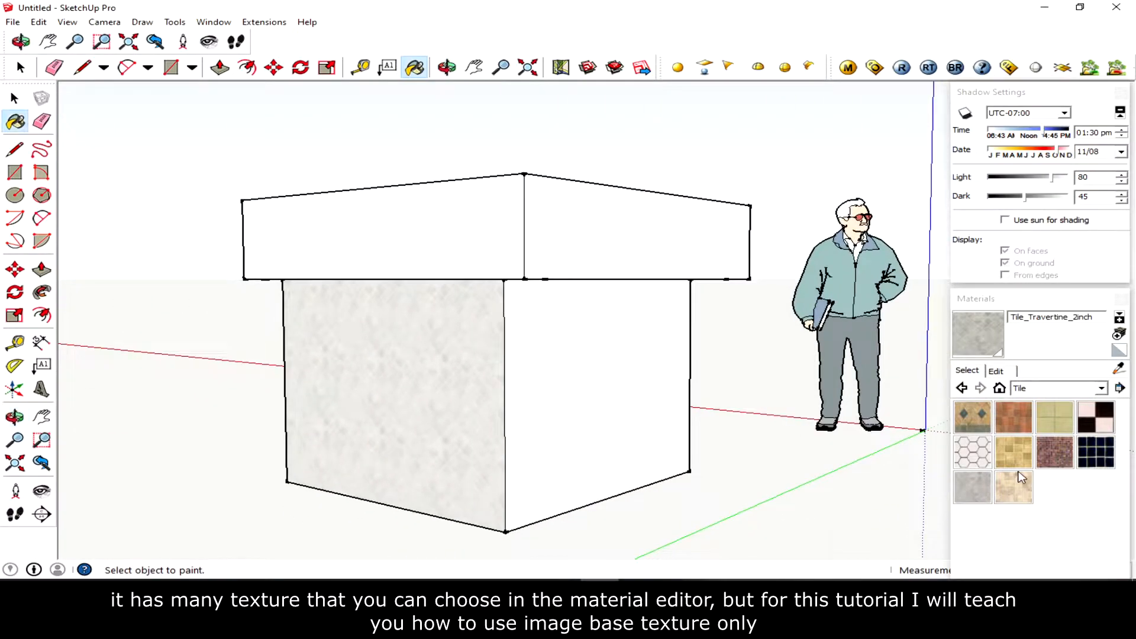
- Switch the materials list to the Water collection and undo an extra travertine fill on the front face
{"action": "left_click", "coordinate": [1102, 390]}
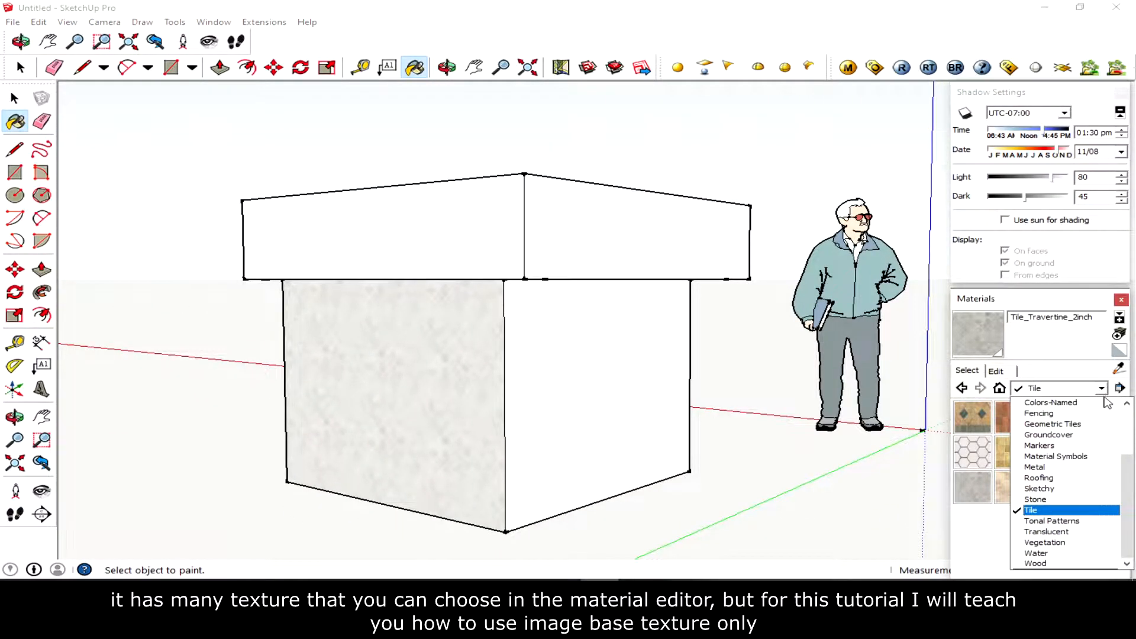
{"action": "left_click", "coordinate": [1067, 553]}
{"action": "left_click", "coordinate": [675, 384]}
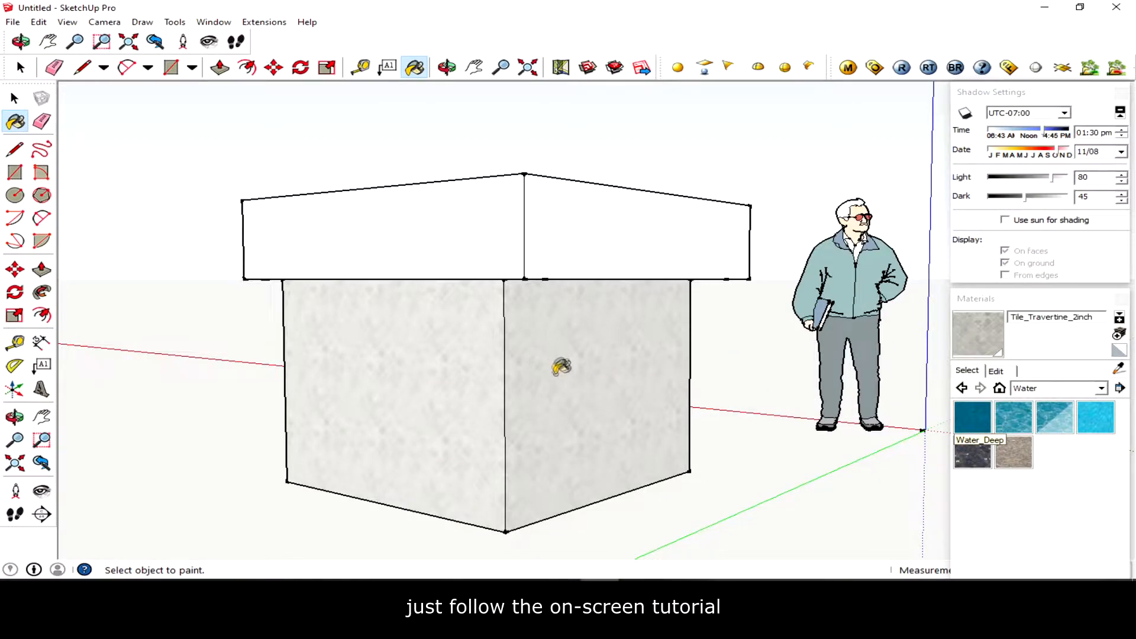
{"action": "key", "text": "ctrl+z"}
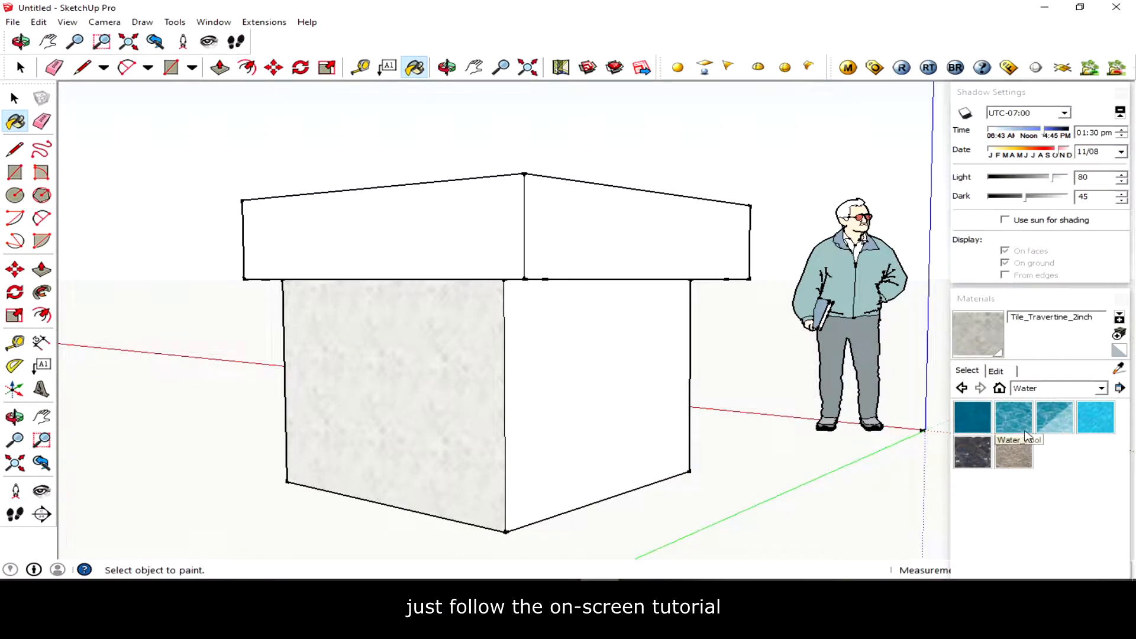
- Paint the box's front face with the Water_Pool material
{"action": "left_click", "coordinate": [1014, 418]}
{"action": "left_click", "coordinate": [609, 373]}
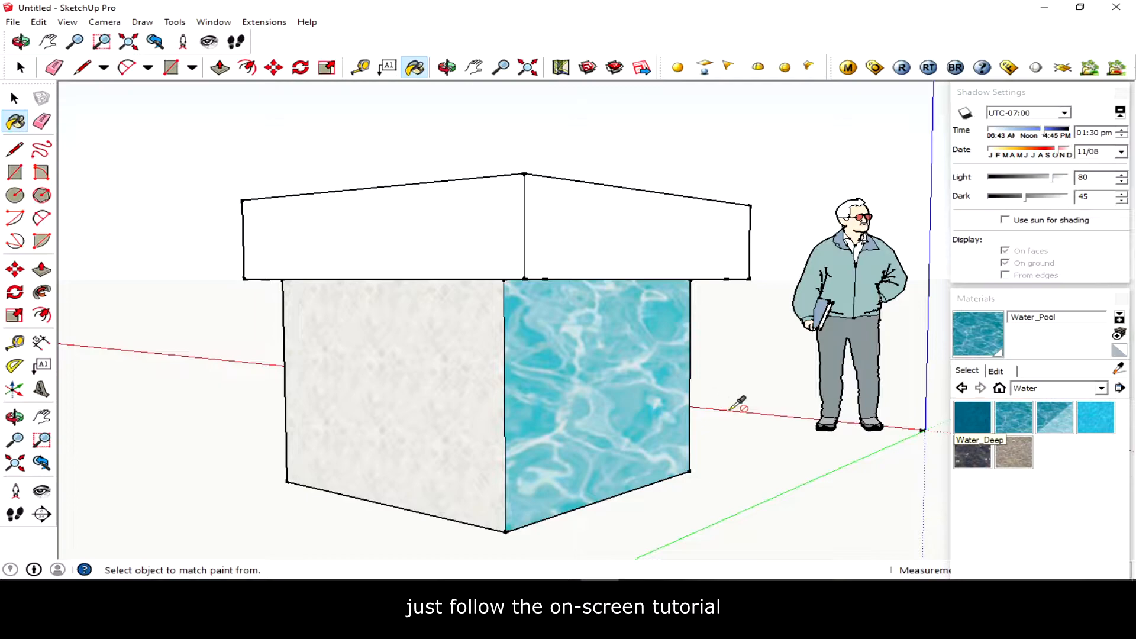
{"action": "middle_click_drag", "start_coordinate": [741, 400], "coordinate": [336, 441]}
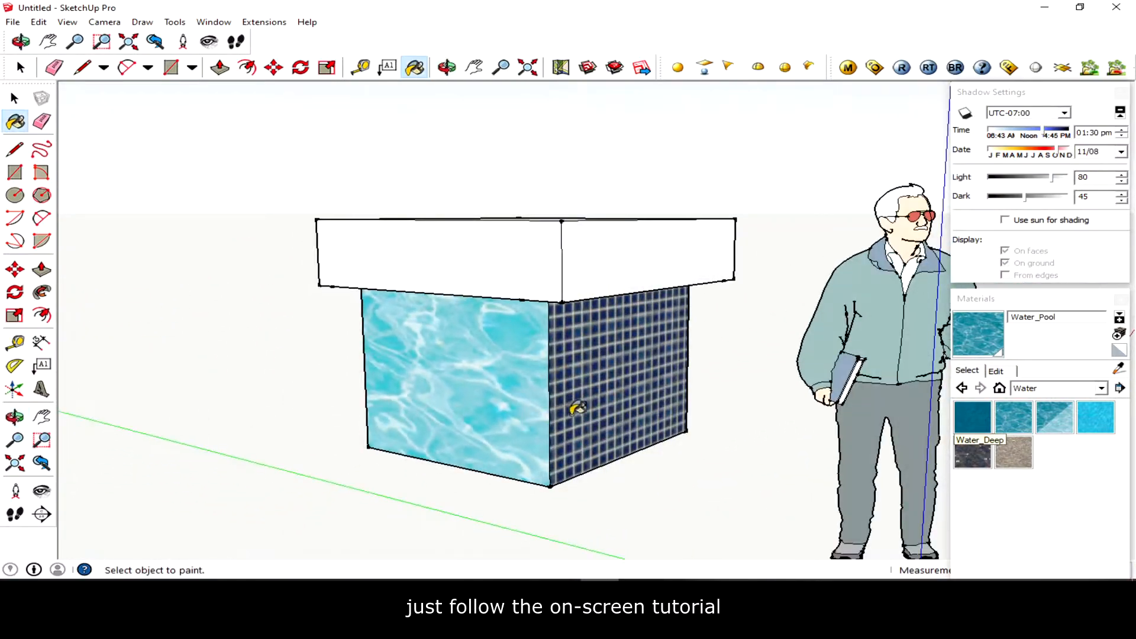
{"action": "middle_click_drag", "start_coordinate": [579, 406], "coordinate": [628, 308]}
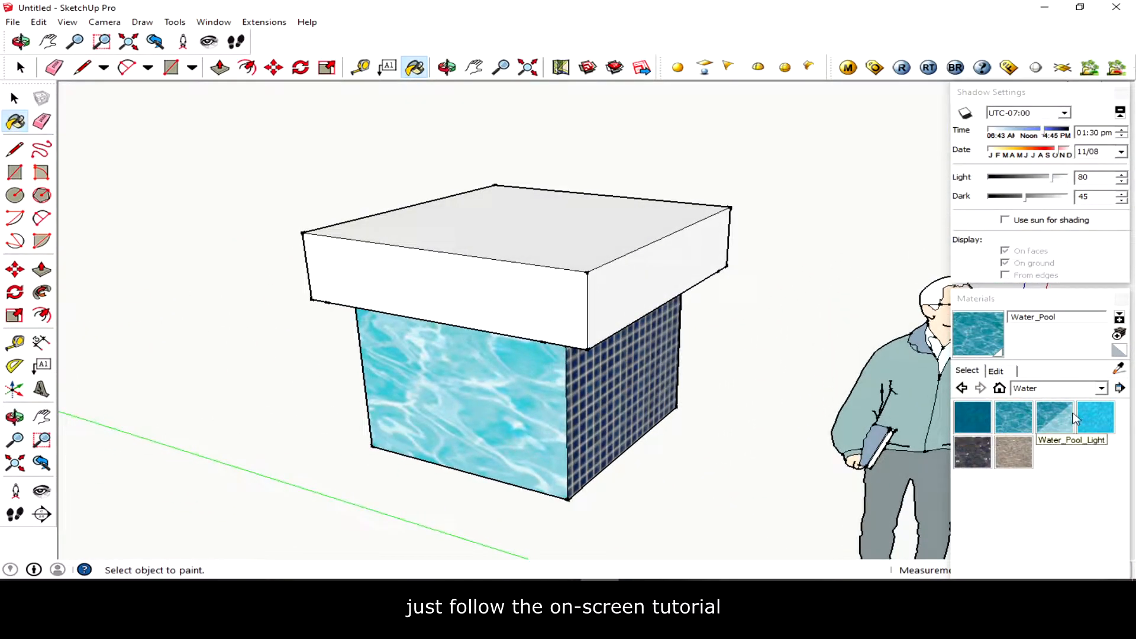
- Switch to the Geometric Tiles collection and paint a side of the cap with the Circles pattern
{"action": "left_click", "coordinate": [1063, 390]}
{"action": "scroll", "coordinate": [1062, 414], "scroll_direction": "up", "scroll_amount": 5}
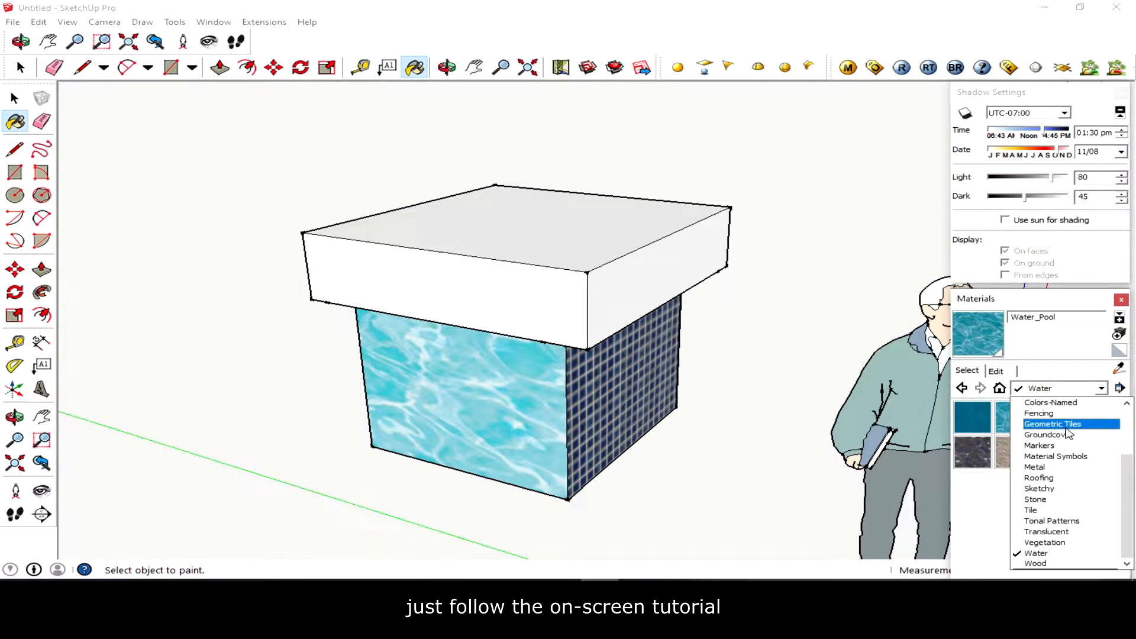
{"action": "left_click", "coordinate": [1048, 425]}
{"action": "left_click", "coordinate": [1065, 426]}
{"action": "left_click", "coordinate": [645, 291]}
{"action": "mouse_move", "coordinate": [700, 332]}
{"action": "middle_mouse_down"}
{"action": "mouse_move", "coordinate": [299, 363]}
{"action": "mouse_move", "coordinate": [635, 377]}
{"action": "mouse_move", "coordinate": [395, 374]}
{"action": "middle_mouse_up"}
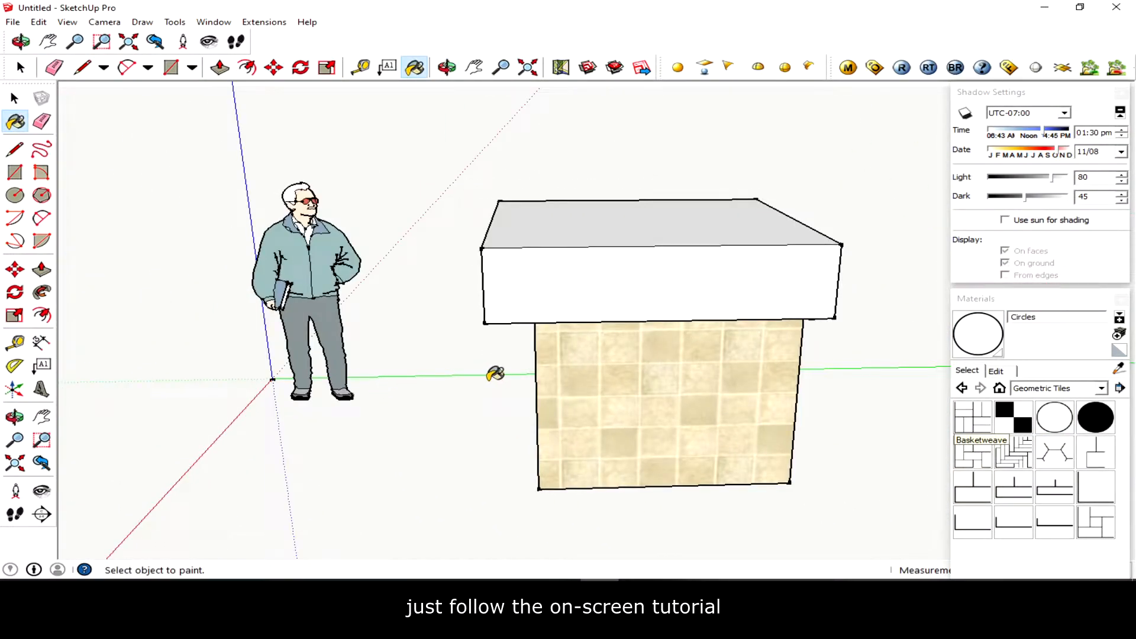
- Import the image rock tile free from Downloads as a texture
{"action": "key", "text": "o"}
{"action": "mouse_move", "coordinate": [472, 383]}
{"action": "left_mouse_down"}
{"action": "mouse_move", "coordinate": [757, 389]}
{"action": "mouse_move", "coordinate": [764, 408]}
{"action": "left_mouse_up"}
{"action": "middle_click_drag", "start_coordinate": [444, 379], "coordinate": [855, 381]}
{"action": "mouse_move", "coordinate": [569, 382]}
{"action": "middle_mouse_down"}
{"action": "mouse_move", "coordinate": [766, 401]}
{"action": "mouse_move", "coordinate": [763, 391]}
{"action": "middle_mouse_up"}
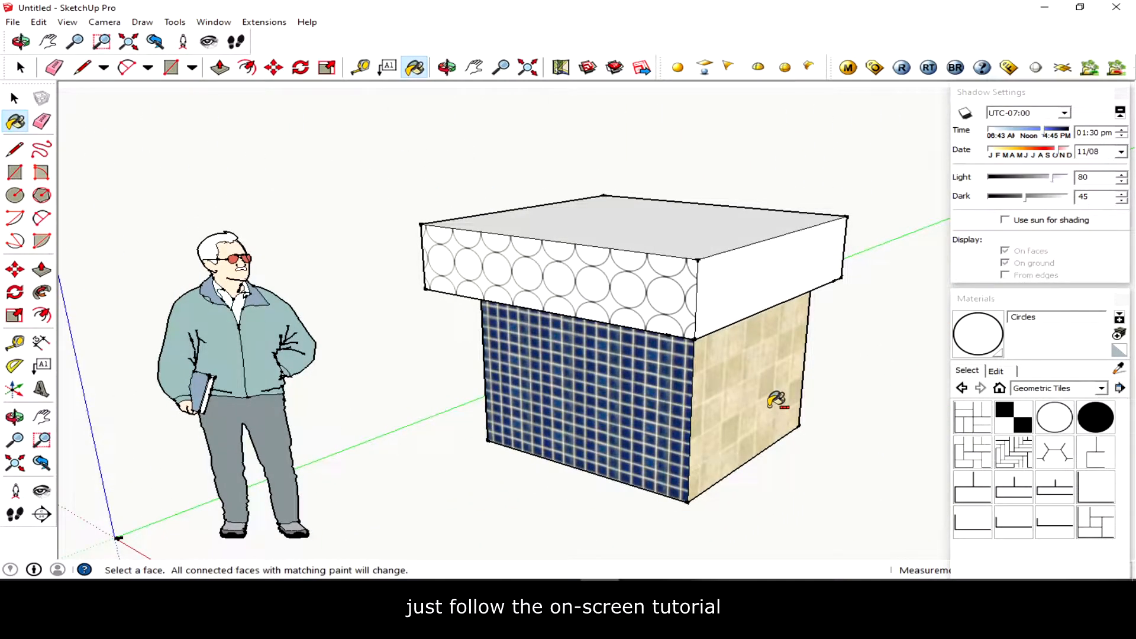
{"action": "key", "text": "h"}
{"action": "left_click_drag", "start_coordinate": [779, 406], "coordinate": [581, 348]}
{"action": "middle_click_drag", "start_coordinate": [581, 348], "coordinate": [670, 370]}
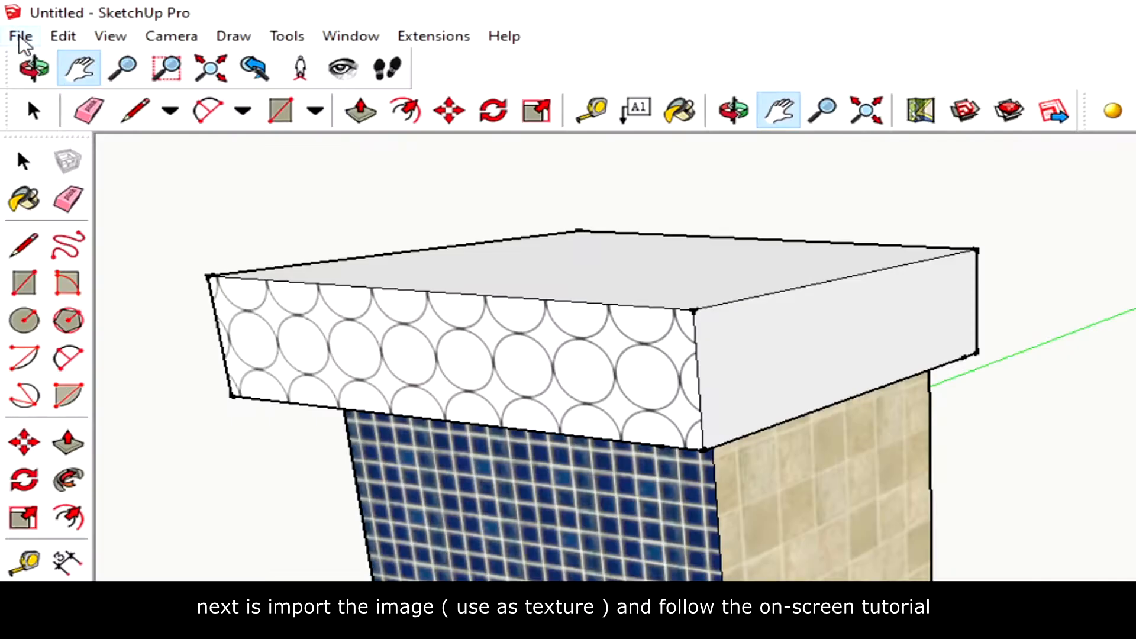
{"action": "left_click", "coordinate": [21, 37]}
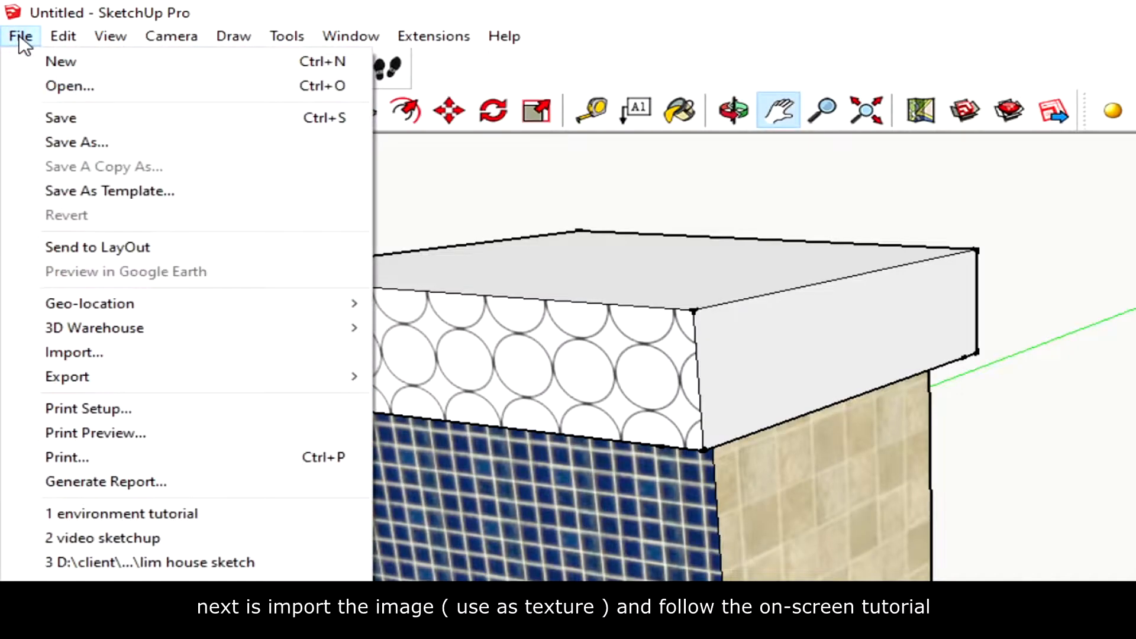
{"action": "left_click", "coordinate": [167, 353]}
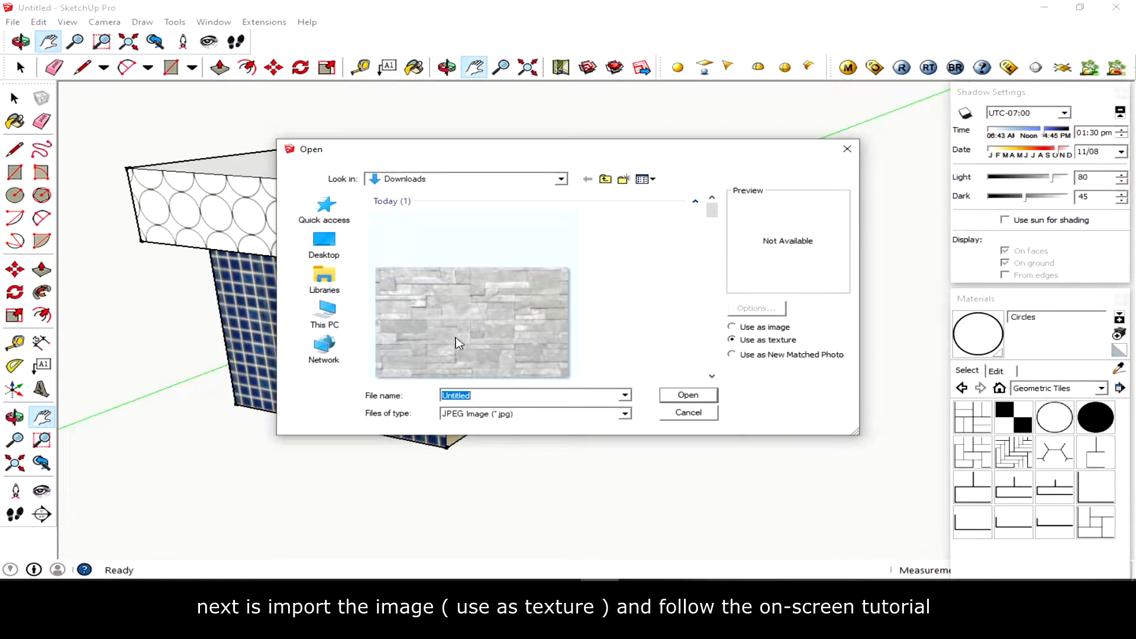
{"action": "left_click", "coordinate": [456, 343]}
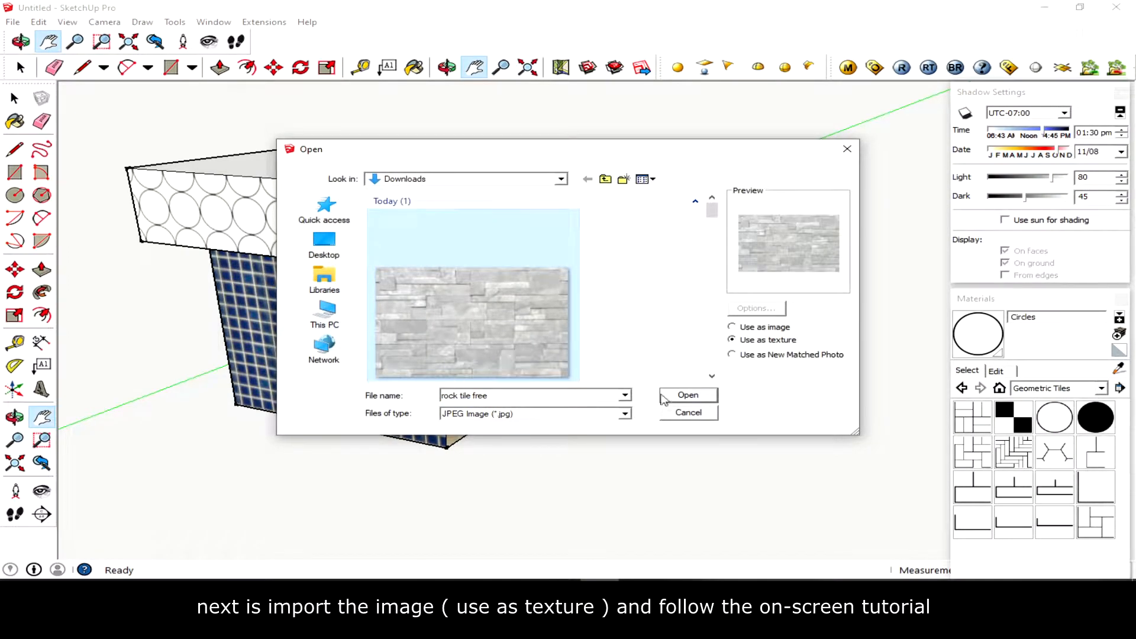
{"action": "left_click", "coordinate": [695, 400]}
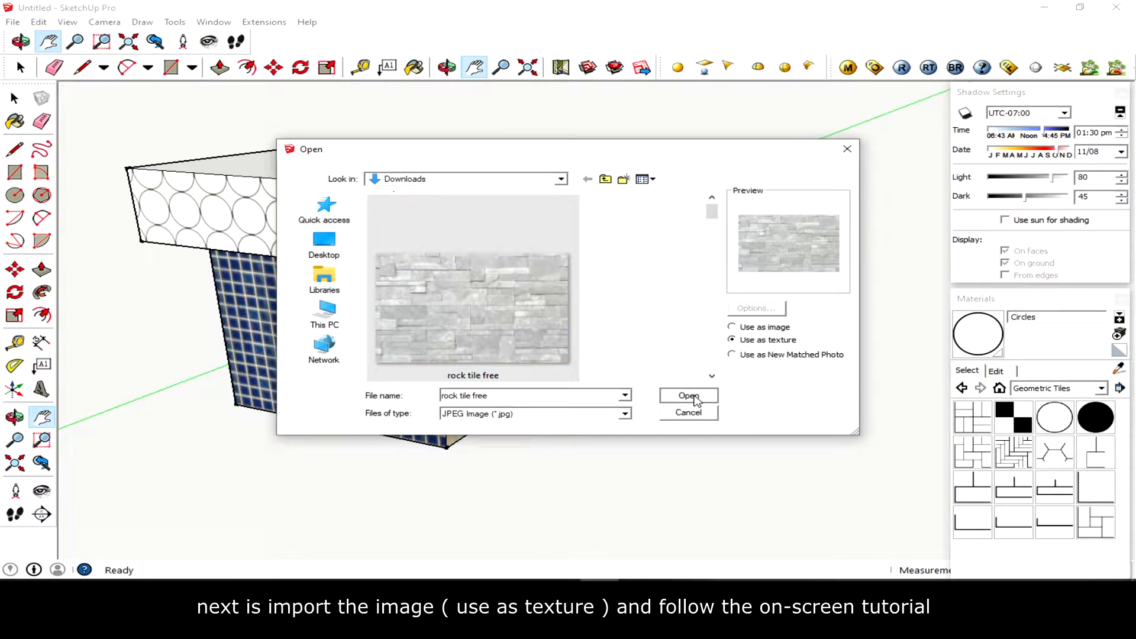
{"action": "left_click", "coordinate": [689, 396]}
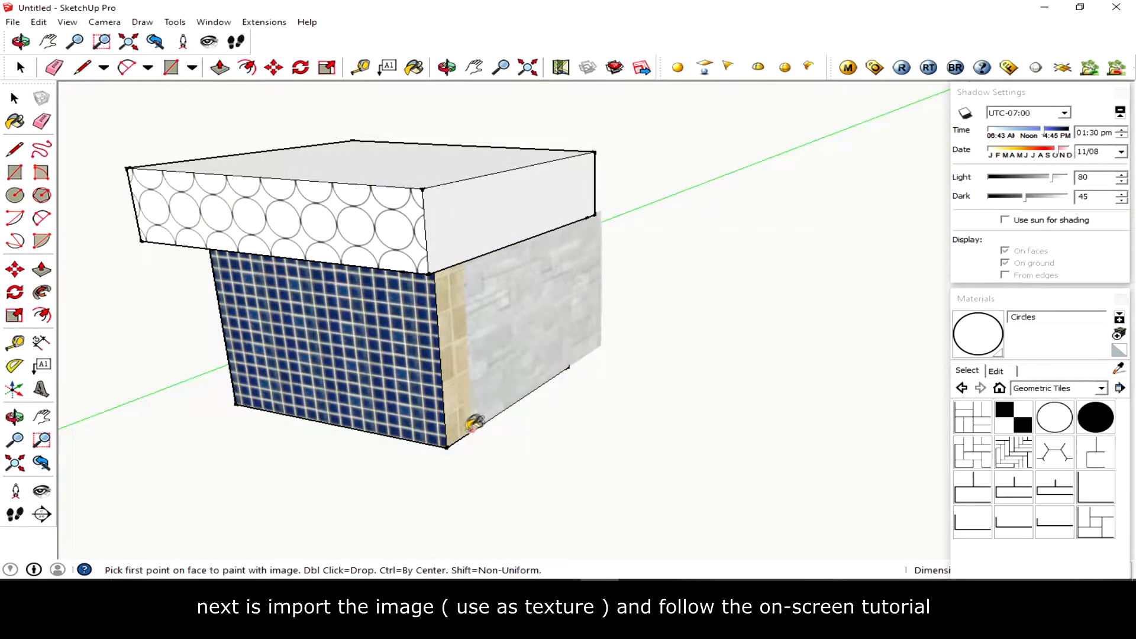
- Place the rock tile texture on the box's side face, stretching it from the bottom corner to the top edge
{"action": "left_click", "coordinate": [446, 447]}
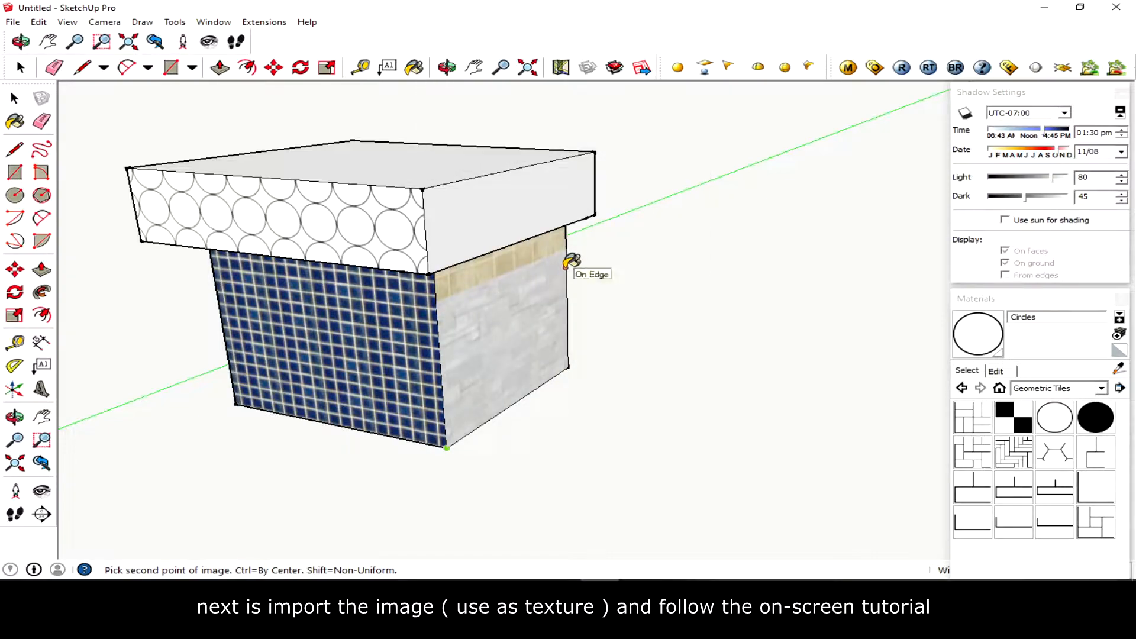
{"action": "left_click", "coordinate": [566, 268]}
{"action": "middle_click_drag", "start_coordinate": [671, 368], "coordinate": [622, 335]}
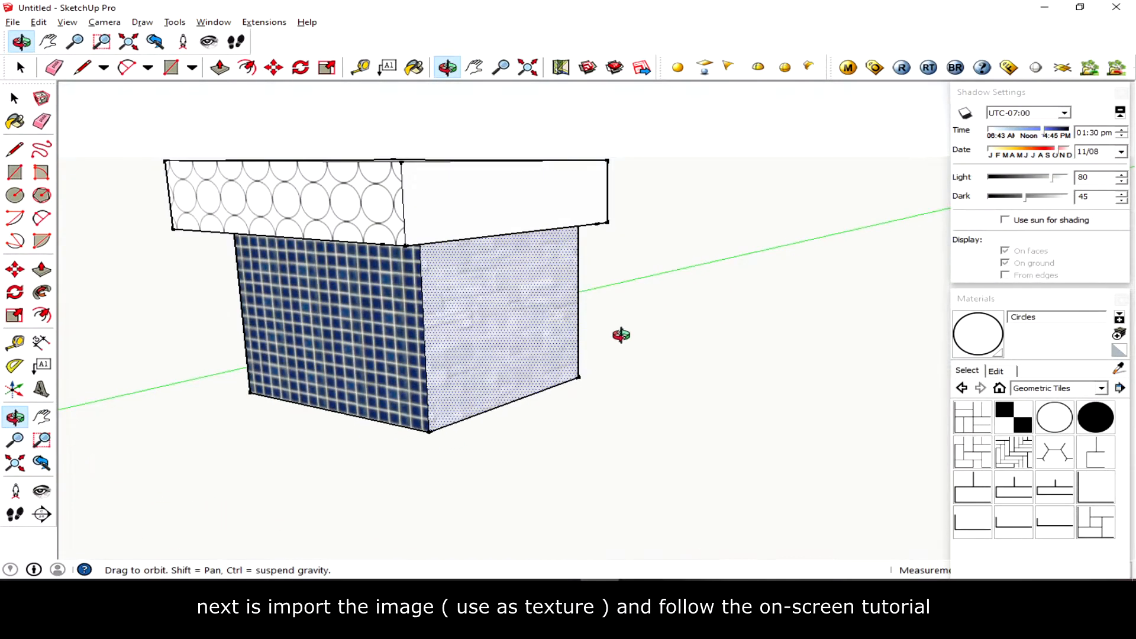
{"action": "scroll", "coordinate": [622, 335], "scroll_direction": "up", "scroll_amount": 2}
{"action": "key", "text": "h"}
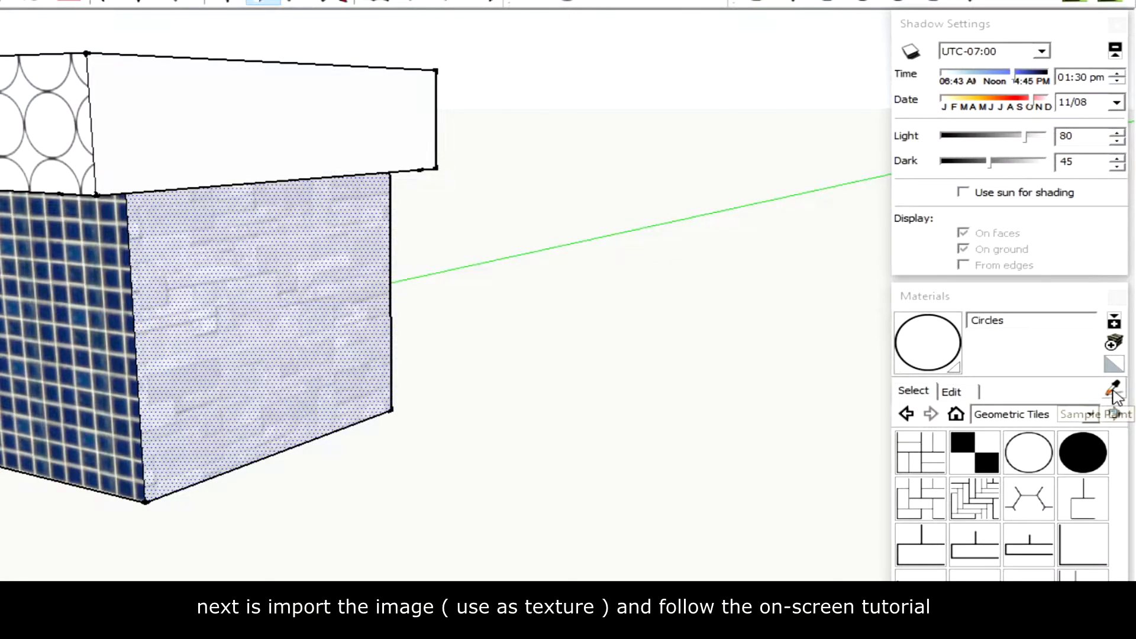
- Sample the rock tile free material from the box's side face and paint the other box faces with it
{"action": "left_click", "coordinate": [1113, 391]}
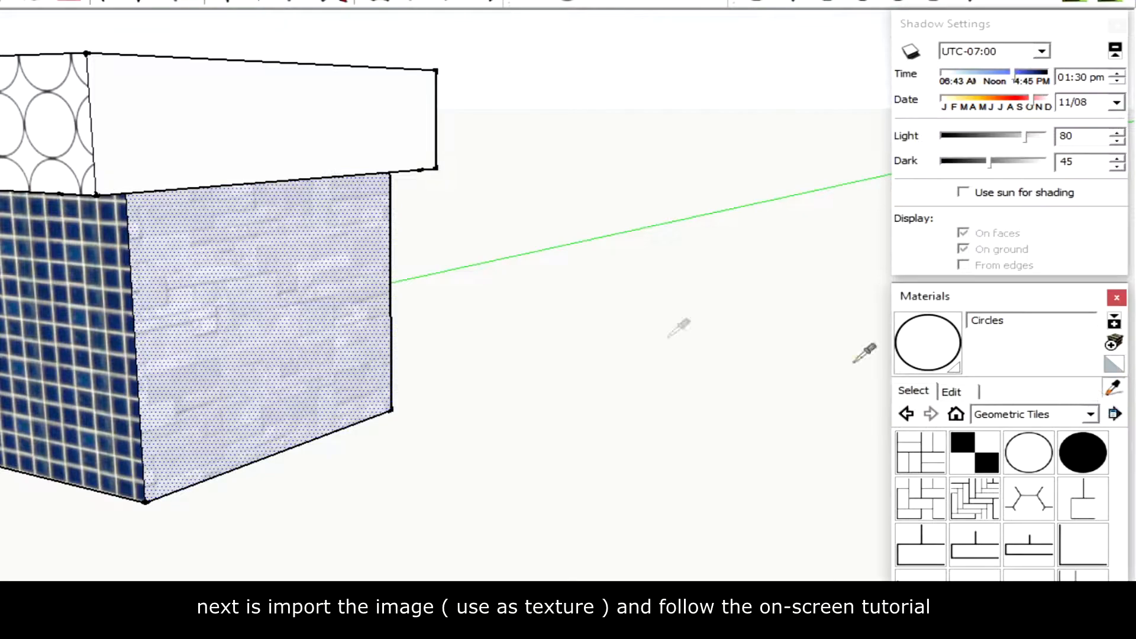
{"action": "left_click", "coordinate": [284, 282]}
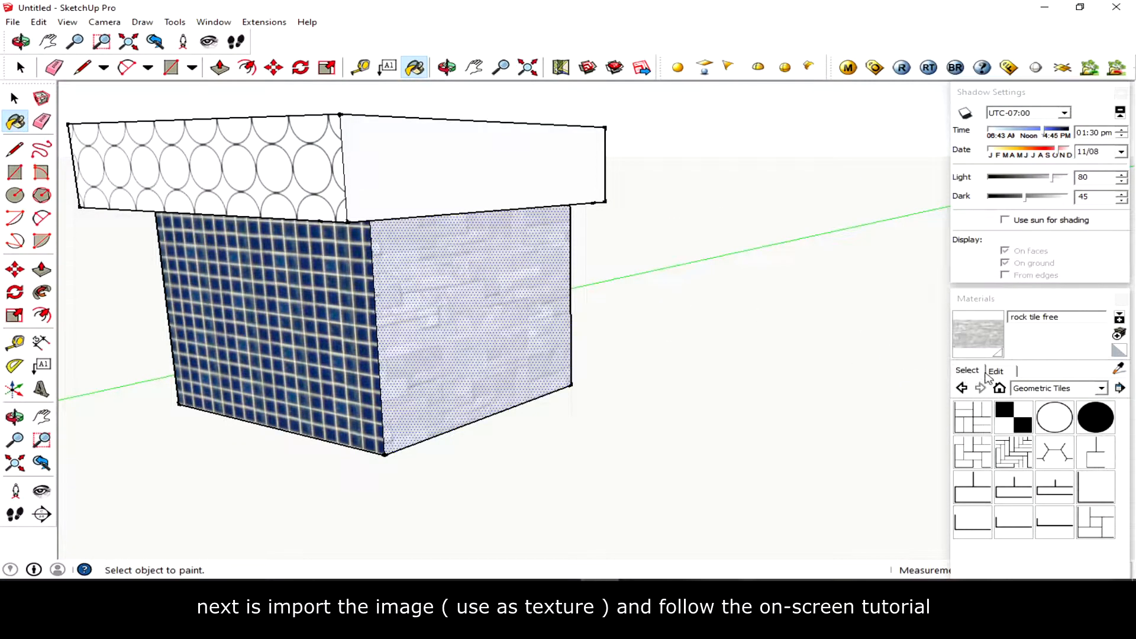
{"action": "left_click", "coordinate": [990, 374]}
{"action": "left_click", "coordinate": [972, 372]}
{"action": "left_click", "coordinate": [1068, 389]}
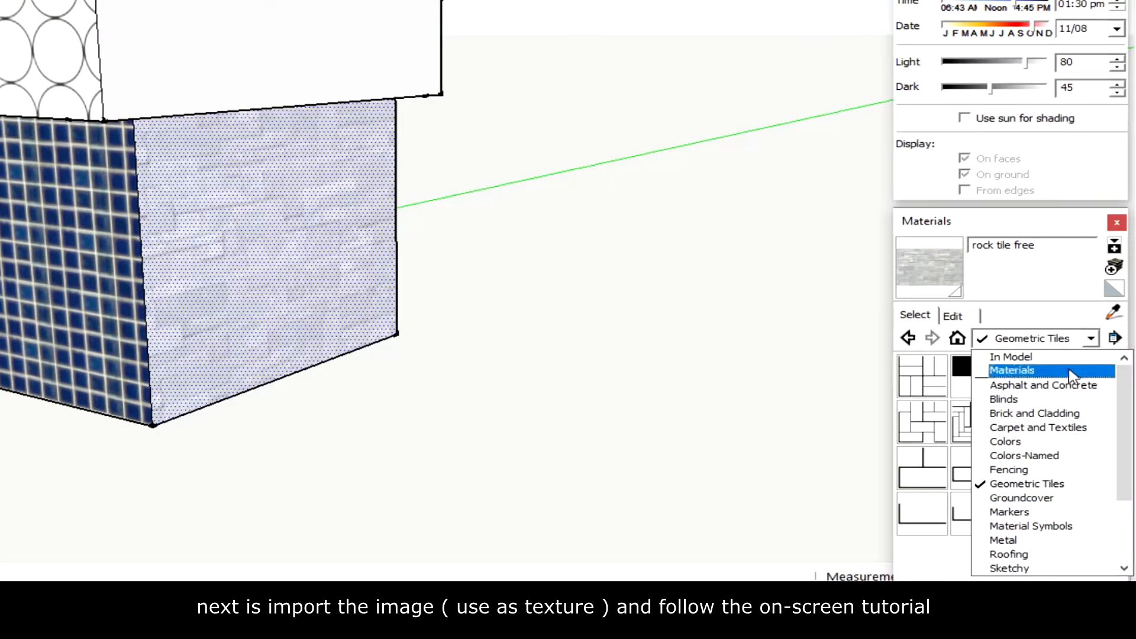
{"action": "left_click", "coordinate": [1052, 358]}
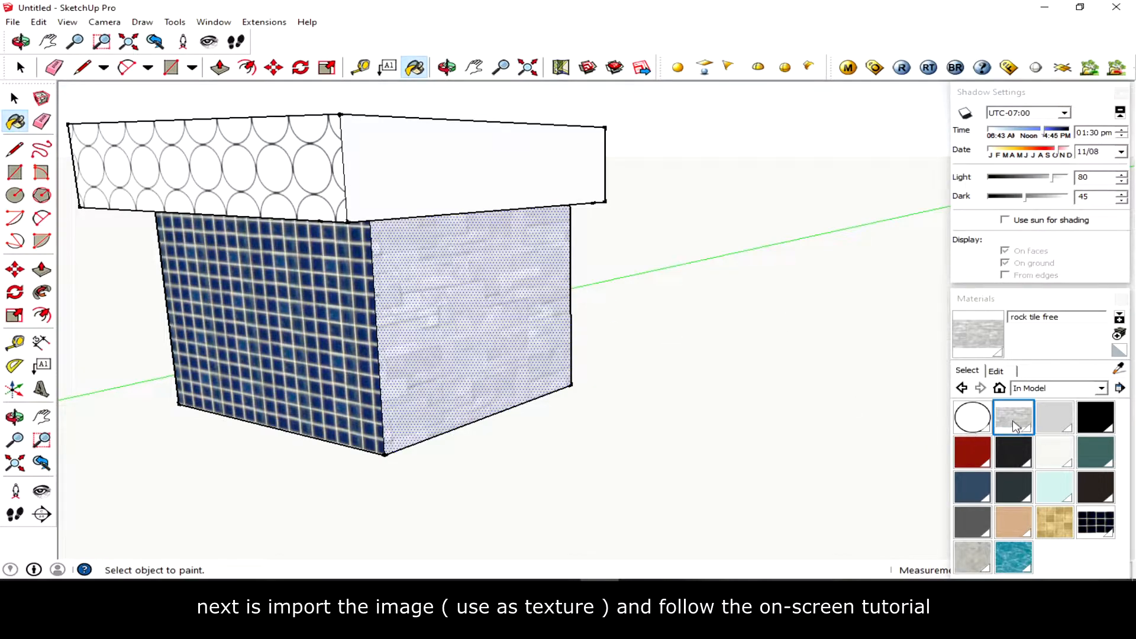
{"action": "double_click", "coordinate": [1014, 425]}
{"action": "left_click", "coordinate": [967, 371]}
{"action": "left_click", "coordinate": [996, 370]}
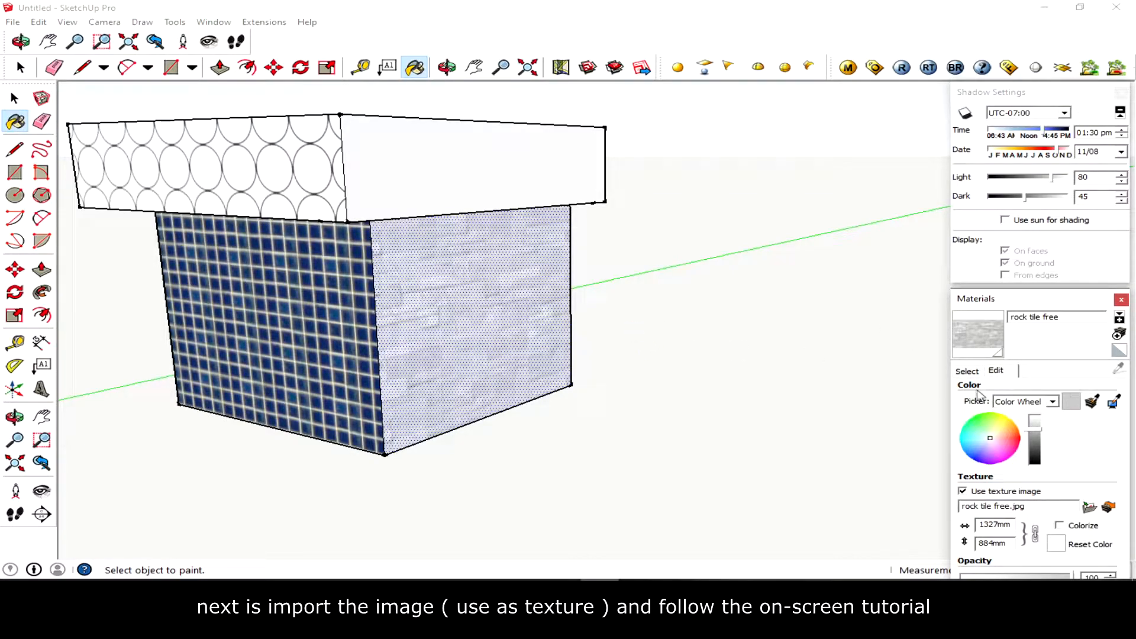
{"action": "left_click", "coordinate": [968, 371]}
{"action": "mouse_move", "coordinate": [342, 303]}
{"action": "middle_mouse_down"}
{"action": "mouse_move", "coordinate": [385, 337]}
{"action": "mouse_move", "coordinate": [427, 336]}
{"action": "mouse_move", "coordinate": [312, 363]}
{"action": "mouse_move", "coordinate": [665, 368]}
{"action": "mouse_move", "coordinate": [403, 388]}
{"action": "mouse_move", "coordinate": [337, 406]}
{"action": "mouse_move", "coordinate": [825, 363]}
{"action": "mouse_move", "coordinate": [814, 343]}
{"action": "middle_mouse_up"}
{"action": "left_click", "coordinate": [427, 337]}
{"action": "left_click", "coordinate": [403, 388]}
{"action": "left_click", "coordinate": [441, 337]}
{"action": "scroll", "coordinate": [444, 337], "scroll_direction": "down", "scroll_amount": 3}
{"action": "mouse_move", "coordinate": [444, 338]}
{"action": "middle_mouse_down"}
{"action": "mouse_move", "coordinate": [774, 363]}
{"action": "mouse_move", "coordinate": [540, 409]}
{"action": "mouse_move", "coordinate": [811, 393]}
{"action": "mouse_move", "coordinate": [680, 414]}
{"action": "mouse_move", "coordinate": [702, 416]}
{"action": "mouse_move", "coordinate": [699, 284]}
{"action": "mouse_move", "coordinate": [651, 223]}
{"action": "middle_mouse_up"}
{"action": "left_click", "coordinate": [648, 223]}
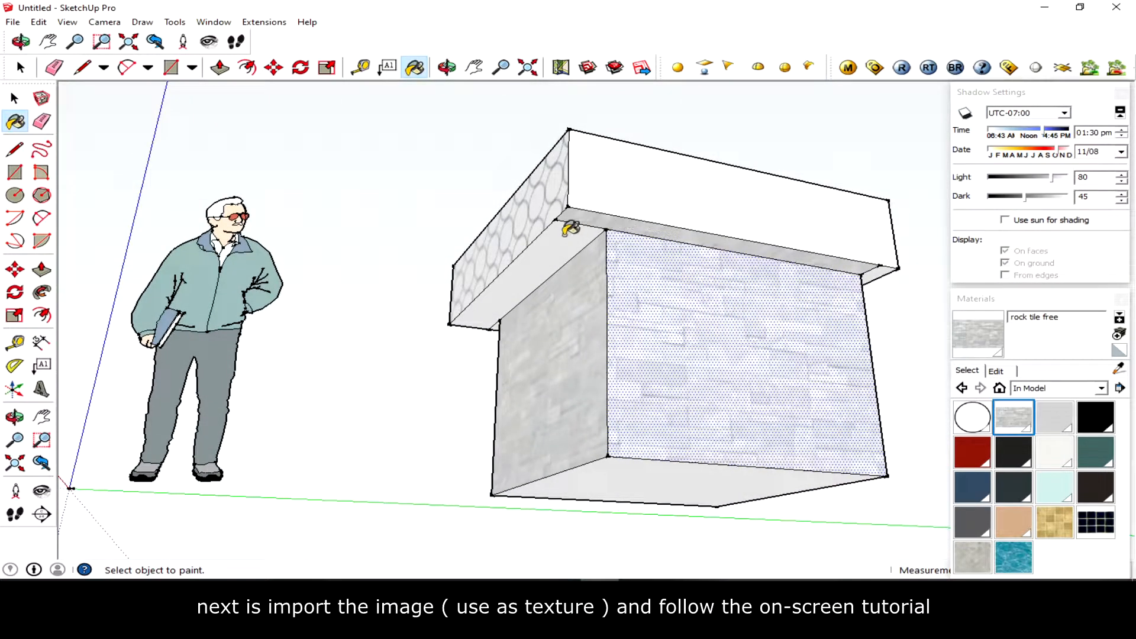
- Paint the cap's side faces with the rock tile free material
{"action": "left_click", "coordinate": [569, 228]}
{"action": "mouse_move", "coordinate": [675, 284]}
{"action": "middle_mouse_down"}
{"action": "mouse_move", "coordinate": [249, 342]}
{"action": "mouse_move", "coordinate": [624, 253]}
{"action": "mouse_move", "coordinate": [406, 322]}
{"action": "mouse_move", "coordinate": [558, 256]}
{"action": "middle_mouse_up"}
{"action": "left_click", "coordinate": [620, 227]}
{"action": "left_click", "coordinate": [652, 264]}
{"action": "middle_click_drag", "start_coordinate": [652, 264], "coordinate": [629, 330]}
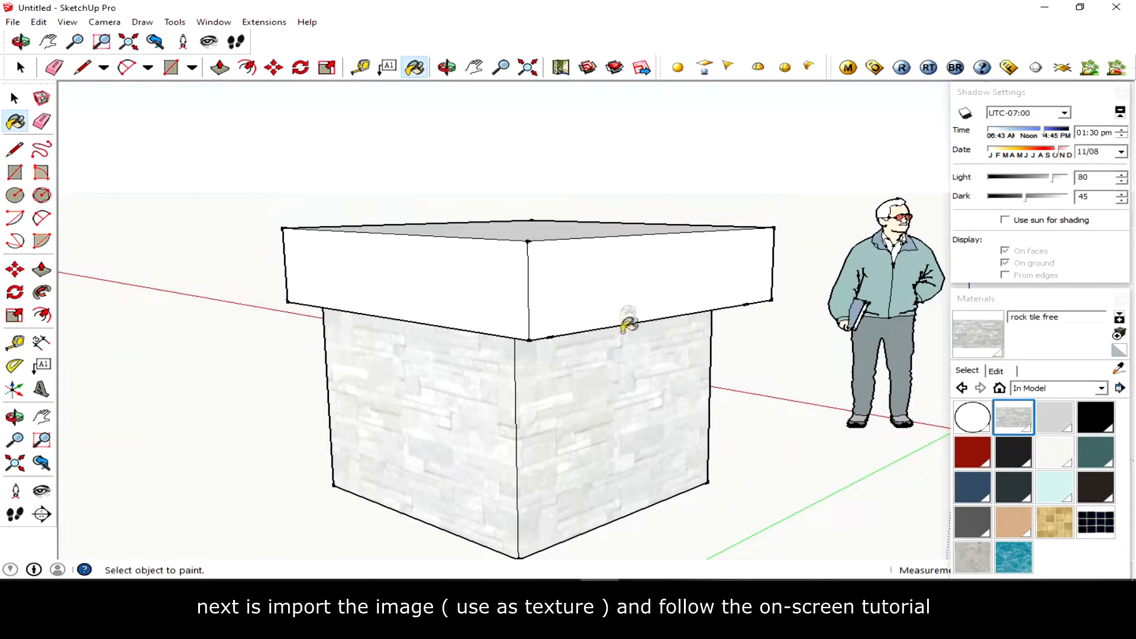
{"action": "left_click", "coordinate": [621, 298]}
{"action": "left_click", "coordinate": [487, 293]}
{"action": "middle_click_drag", "start_coordinate": [363, 325], "coordinate": [817, 338]}
{"action": "left_click", "coordinate": [533, 323]}
{"action": "mouse_move", "coordinate": [467, 335]}
{"action": "middle_mouse_down"}
{"action": "mouse_move", "coordinate": [787, 348]}
{"action": "mouse_move", "coordinate": [876, 339]}
{"action": "middle_mouse_up"}
{"action": "left_click", "coordinate": [516, 293]}
{"action": "middle_click_drag", "start_coordinate": [501, 298], "coordinate": [922, 324]}
{"action": "middle_click_drag", "start_coordinate": [456, 317], "coordinate": [695, 296]}
{"action": "left_click", "coordinate": [598, 216]}
{"action": "middle_click_drag", "start_coordinate": [739, 356], "coordinate": [526, 382]}
{"action": "mouse_move", "coordinate": [671, 391]}
{"action": "middle_mouse_down"}
{"action": "mouse_move", "coordinate": [659, 419]}
{"action": "mouse_move", "coordinate": [545, 406]}
{"action": "mouse_move", "coordinate": [155, 140]}
{"action": "middle_mouse_up"}
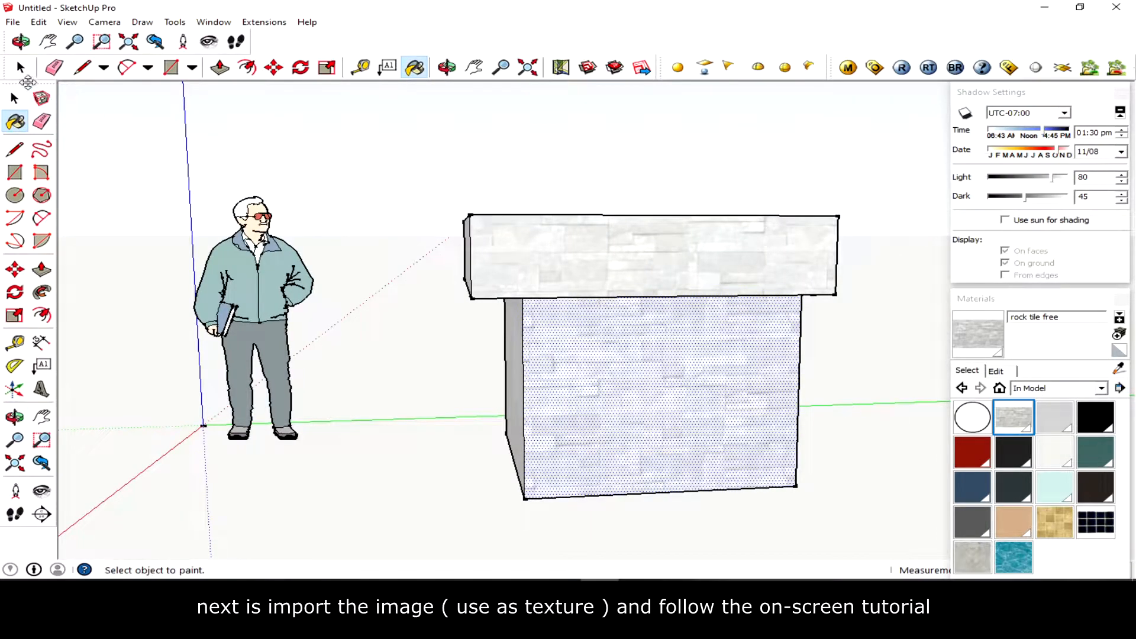
- Reposition the rock tile texture on a box side face by dragging its texture pins
{"action": "left_click", "coordinate": [15, 98]}
{"action": "left_click", "coordinate": [433, 308]}
{"action": "middle_click_drag", "start_coordinate": [432, 308], "coordinate": [694, 357]}
{"action": "scroll", "coordinate": [657, 320], "scroll_direction": "up", "scroll_amount": 5}
{"action": "scroll", "coordinate": [656, 314], "scroll_direction": "up", "scroll_amount": 5}
{"action": "middle_click_drag", "start_coordinate": [740, 395], "coordinate": [635, 336], "text": "shift"}
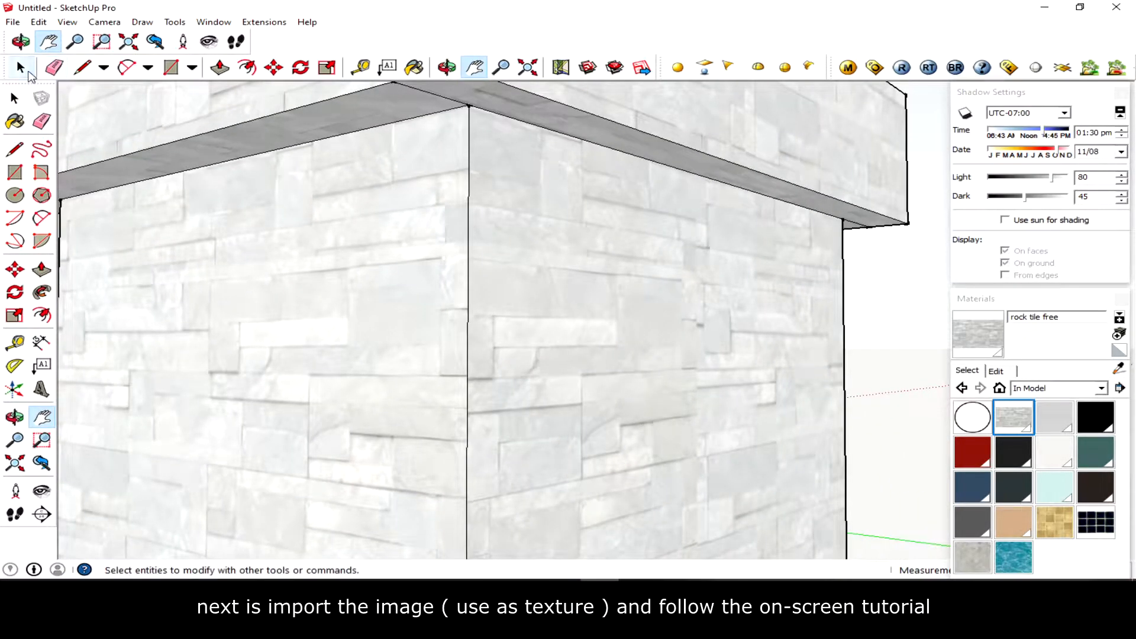
{"action": "left_click", "coordinate": [14, 98]}
{"action": "left_click", "coordinate": [567, 272]}
{"action": "right_click", "coordinate": [567, 268]}
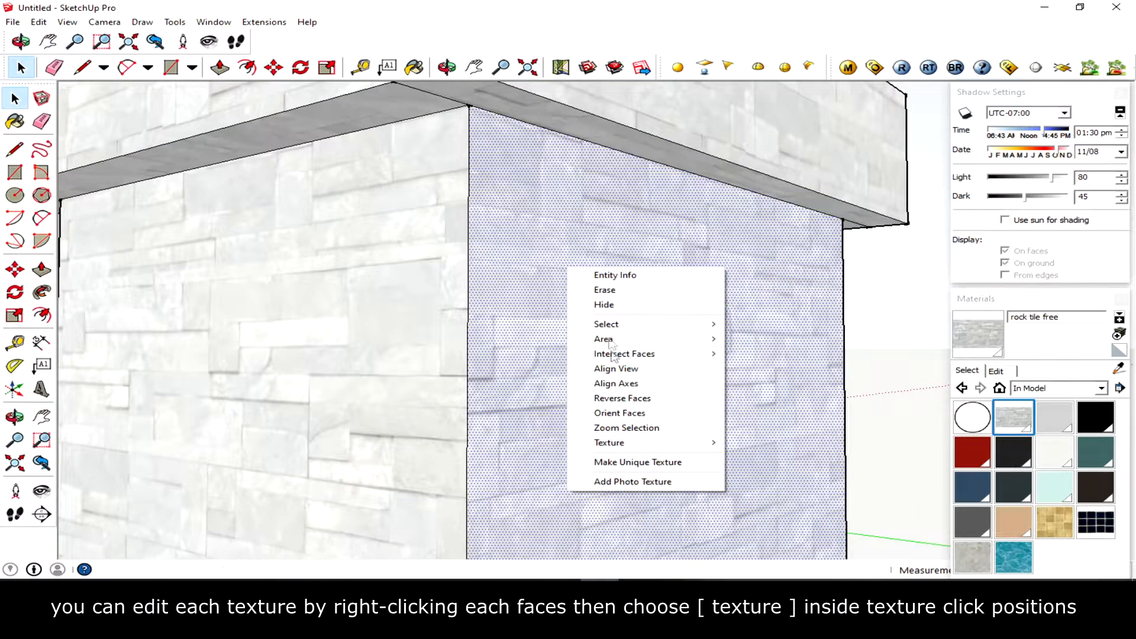
{"action": "mouse_move", "coordinate": [632, 445]}
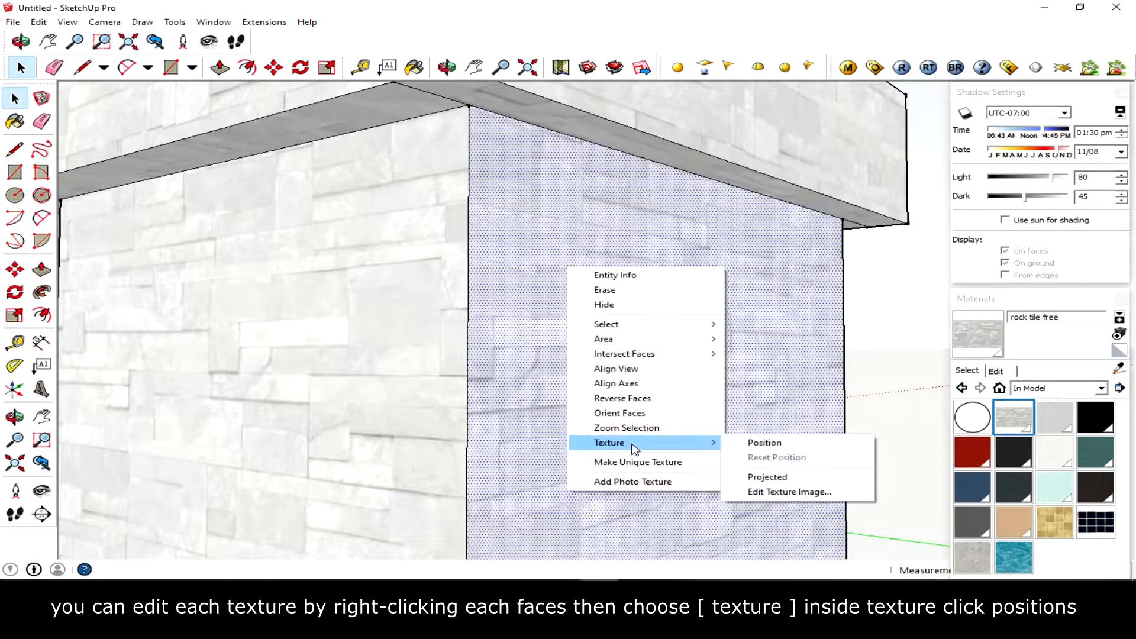
{"action": "left_click", "coordinate": [811, 449]}
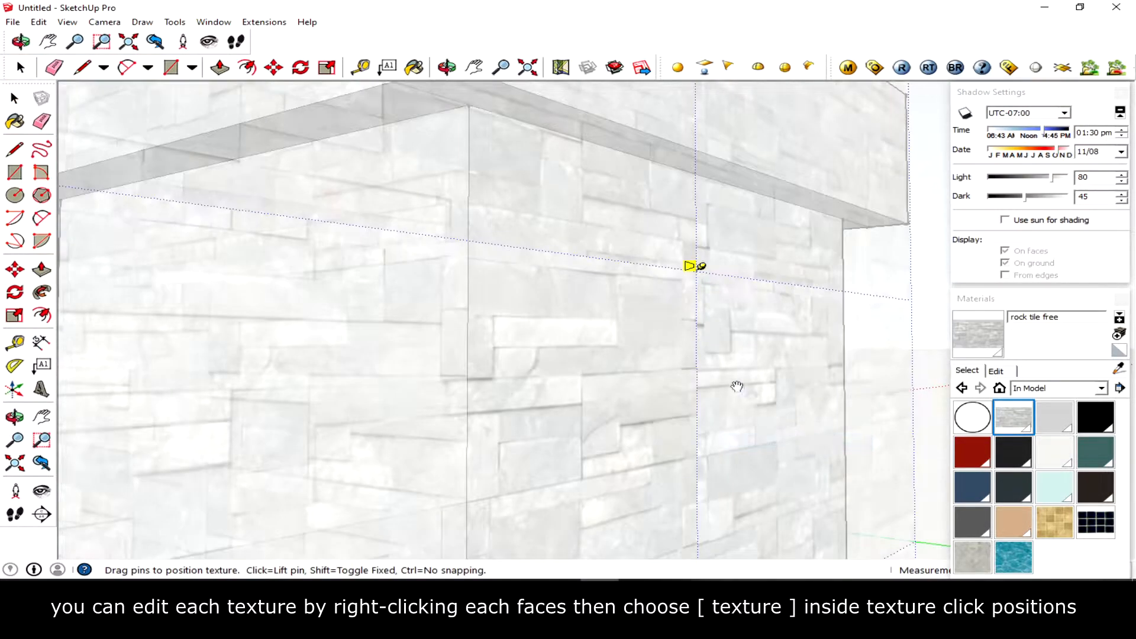
{"action": "scroll", "coordinate": [704, 270], "scroll_direction": "down", "scroll_amount": 5}
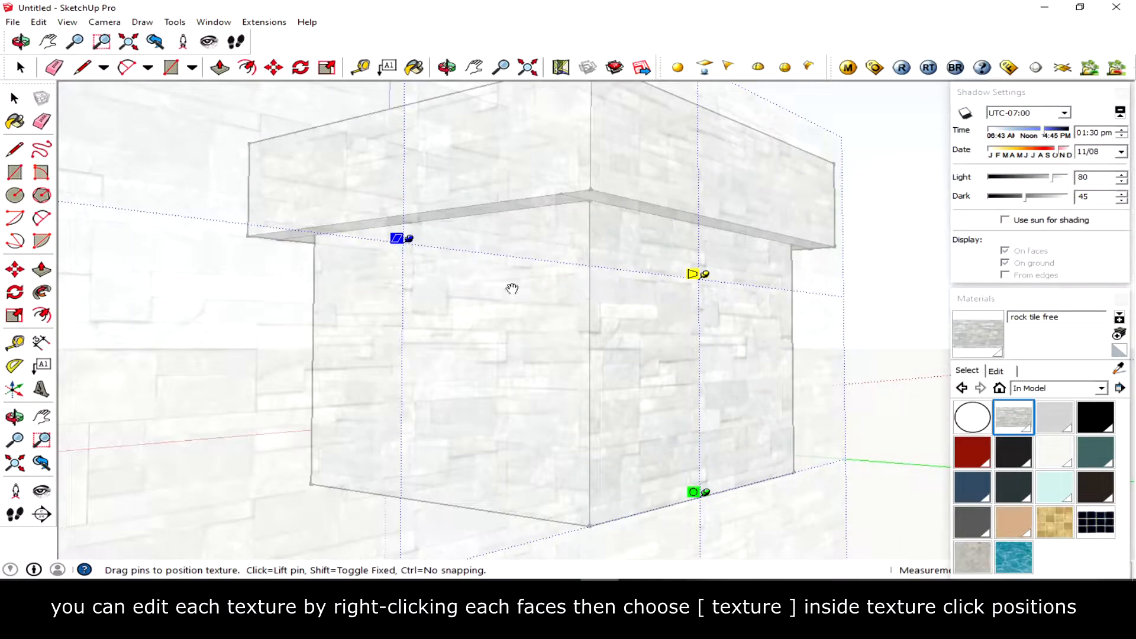
{"action": "left_click_drag", "start_coordinate": [395, 238], "coordinate": [392, 147]}
{"action": "left_click_drag", "start_coordinate": [697, 494], "coordinate": [803, 465]}
{"action": "middle_click_drag", "start_coordinate": [743, 373], "coordinate": [727, 423]}
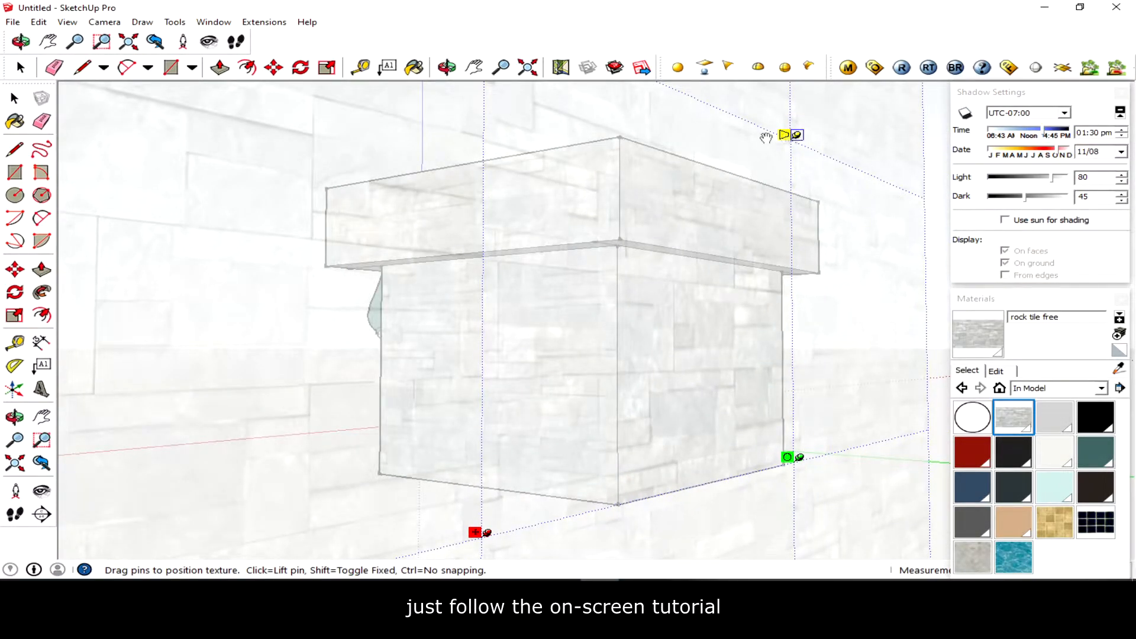
{"action": "right_click", "coordinate": [511, 279]}
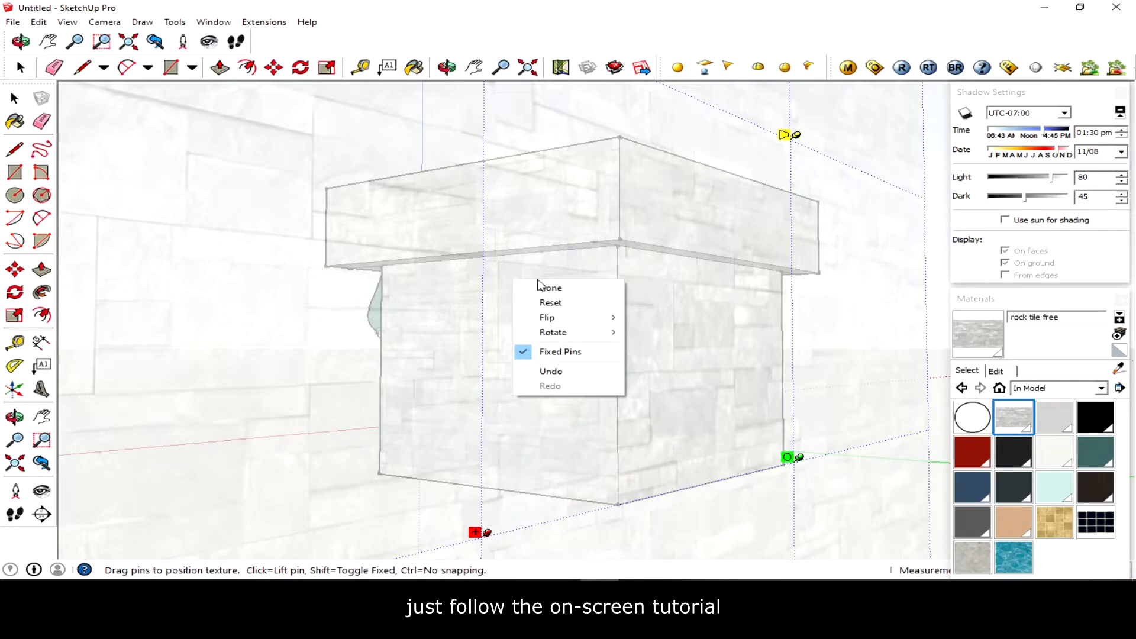
{"action": "left_click", "coordinate": [559, 287]}
{"action": "left_click", "coordinate": [214, 247]}
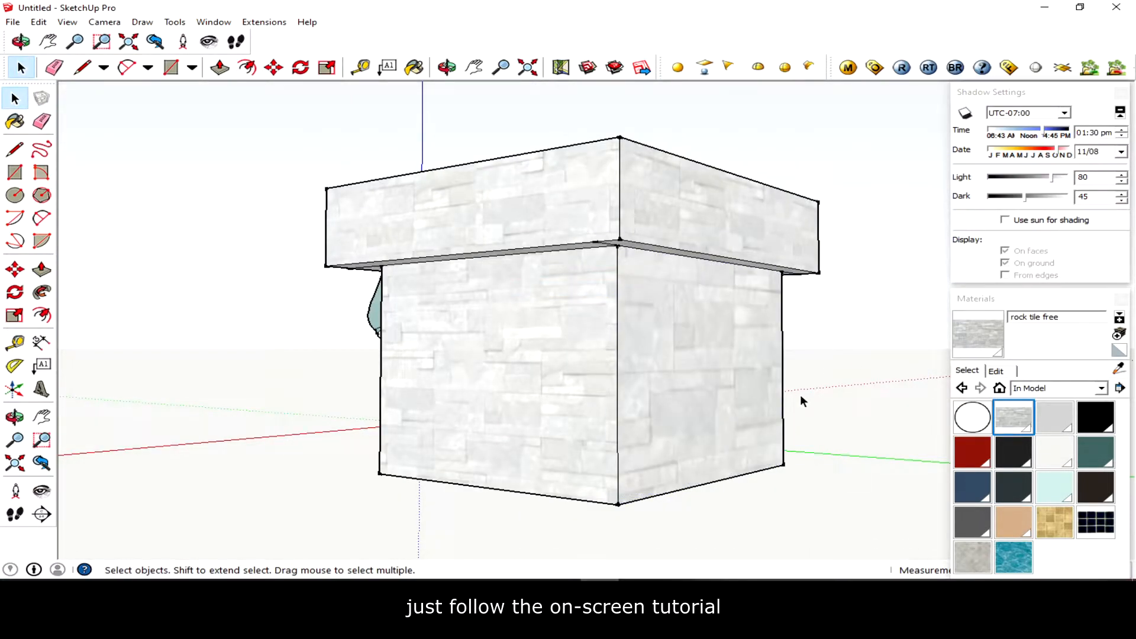
- Sample the repositioned rock texture and paint the adjacent box faces to match it
{"action": "middle_click_drag", "start_coordinate": [801, 398], "coordinate": [698, 382]}
{"action": "key", "text": "space"}
{"action": "left_click", "coordinate": [1120, 369]}
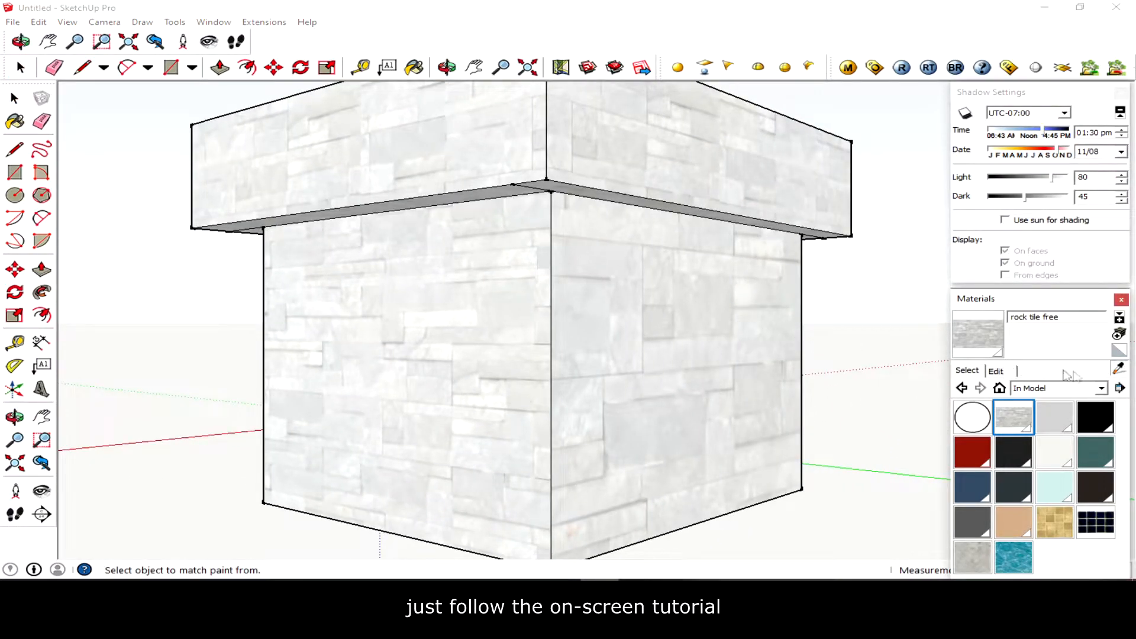
{"action": "left_click", "coordinate": [738, 310]}
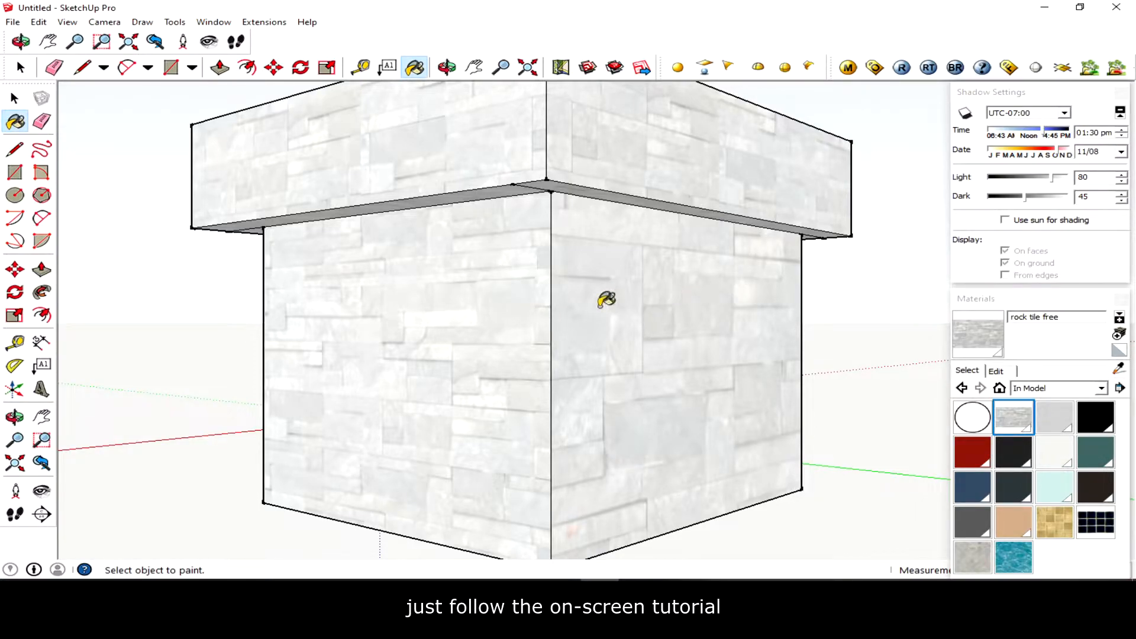
{"action": "left_click", "coordinate": [495, 271]}
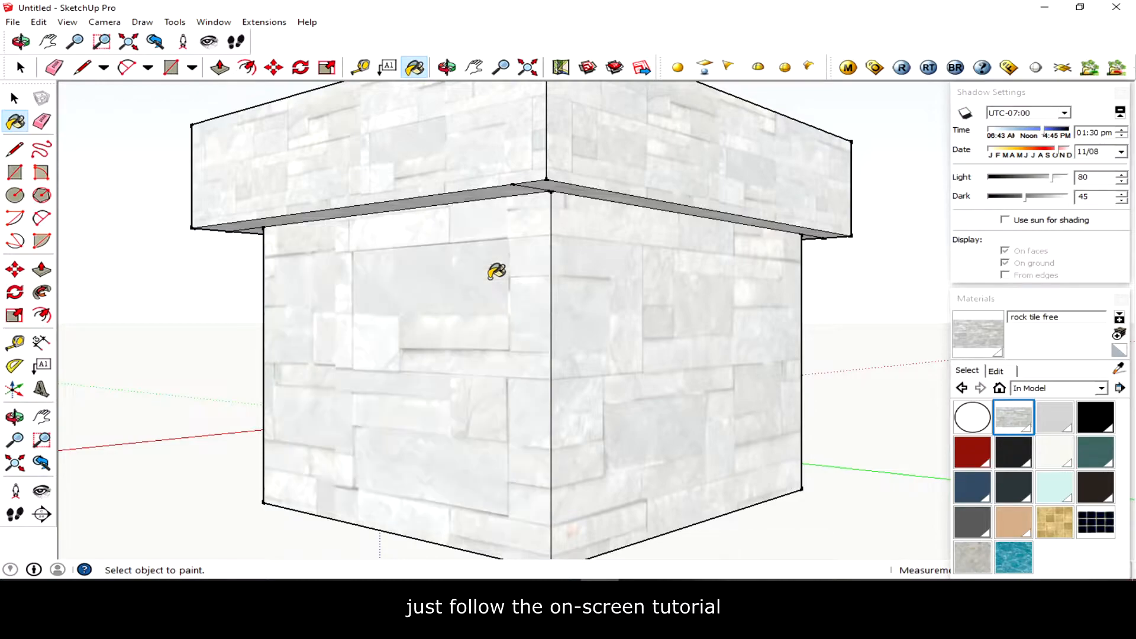
{"action": "mouse_move", "coordinate": [506, 304]}
{"action": "middle_mouse_down"}
{"action": "mouse_move", "coordinate": [472, 335]}
{"action": "mouse_move", "coordinate": [424, 340]}
{"action": "mouse_move", "coordinate": [609, 342]}
{"action": "mouse_move", "coordinate": [677, 319]}
{"action": "mouse_move", "coordinate": [538, 274]}
{"action": "mouse_move", "coordinate": [444, 279]}
{"action": "mouse_move", "coordinate": [390, 289]}
{"action": "mouse_move", "coordinate": [296, 373]}
{"action": "mouse_move", "coordinate": [190, 396]}
{"action": "mouse_move", "coordinate": [728, 367]}
{"action": "middle_mouse_up"}
{"action": "mouse_move", "coordinate": [483, 362]}
{"action": "middle_mouse_down"}
{"action": "mouse_move", "coordinate": [735, 381]}
{"action": "mouse_move", "coordinate": [557, 335]}
{"action": "middle_mouse_up"}
{"action": "mouse_move", "coordinate": [540, 390]}
{"action": "middle_mouse_down"}
{"action": "mouse_move", "coordinate": [674, 416]}
{"action": "mouse_move", "coordinate": [602, 414]}
{"action": "mouse_move", "coordinate": [875, 419]}
{"action": "mouse_move", "coordinate": [612, 372]}
{"action": "middle_mouse_up"}
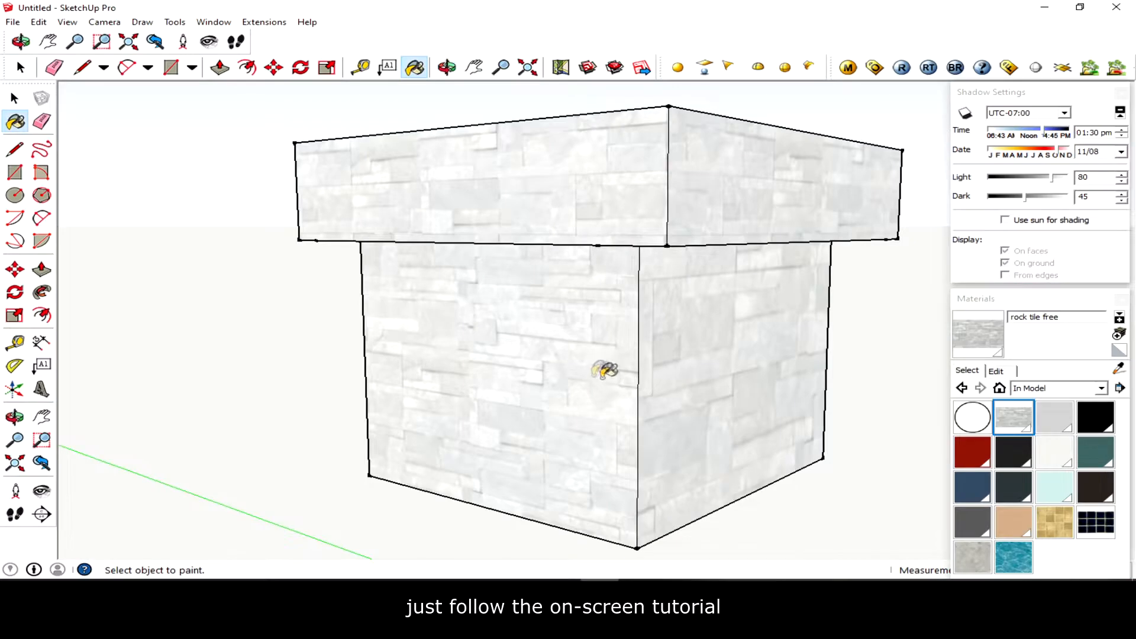
{"action": "mouse_move", "coordinate": [430, 424]}
{"action": "middle_mouse_down"}
{"action": "mouse_move", "coordinate": [947, 409]}
{"action": "mouse_move", "coordinate": [769, 223]}
{"action": "mouse_move", "coordinate": [404, 413]}
{"action": "mouse_move", "coordinate": [668, 348]}
{"action": "mouse_move", "coordinate": [652, 369]}
{"action": "middle_mouse_up"}
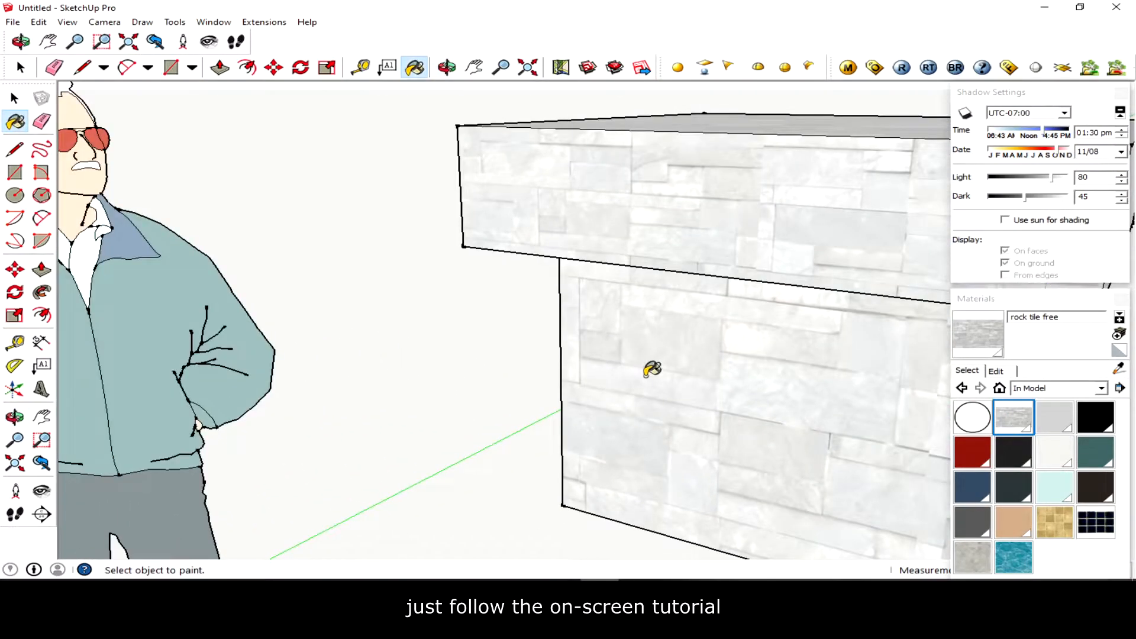
{"action": "scroll", "coordinate": [686, 387], "scroll_direction": "down", "scroll_amount": 5}
{"action": "middle_click_drag", "start_coordinate": [457, 342], "coordinate": [773, 317]}
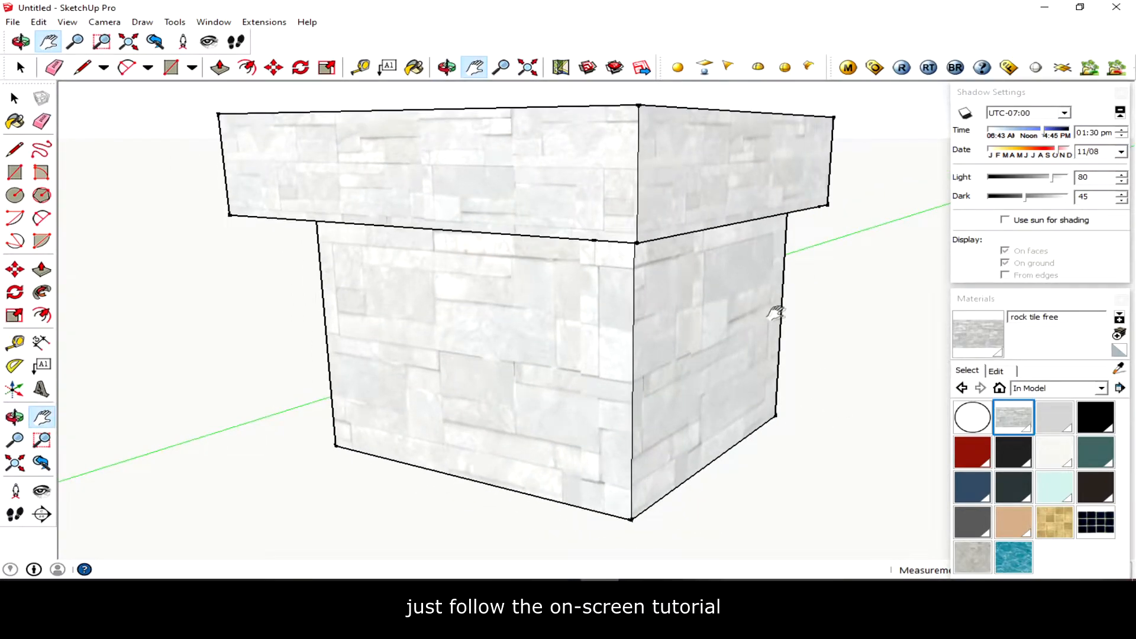
- Paint the cap's faces with the Steve_Glasses_Black material from the In Model collection
{"action": "left_click", "coordinate": [1020, 458]}
{"action": "left_click", "coordinate": [762, 152]}
{"action": "mouse_move", "coordinate": [762, 153]}
{"action": "middle_mouse_down"}
{"action": "mouse_move", "coordinate": [788, 259]}
{"action": "mouse_move", "coordinate": [354, 250]}
{"action": "mouse_move", "coordinate": [680, 190]}
{"action": "mouse_move", "coordinate": [815, 248]}
{"action": "mouse_move", "coordinate": [329, 254]}
{"action": "mouse_move", "coordinate": [355, 252]}
{"action": "middle_mouse_up"}
{"action": "middle_click_drag", "start_coordinate": [696, 161], "coordinate": [170, 223]}
{"action": "left_click", "coordinate": [649, 110]}
{"action": "mouse_move", "coordinate": [649, 110]}
{"action": "middle_mouse_down"}
{"action": "mouse_move", "coordinate": [568, 287]}
{"action": "mouse_move", "coordinate": [681, 224]}
{"action": "mouse_move", "coordinate": [704, 100]}
{"action": "middle_mouse_up"}
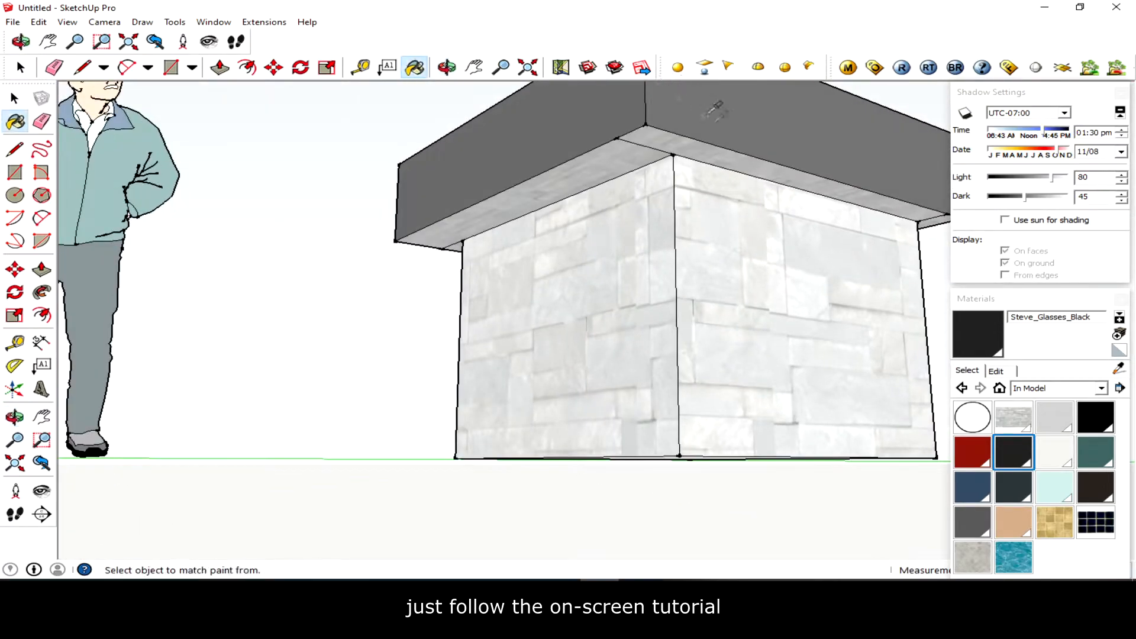
{"action": "middle_click_drag", "start_coordinate": [716, 168], "coordinate": [738, 129]}
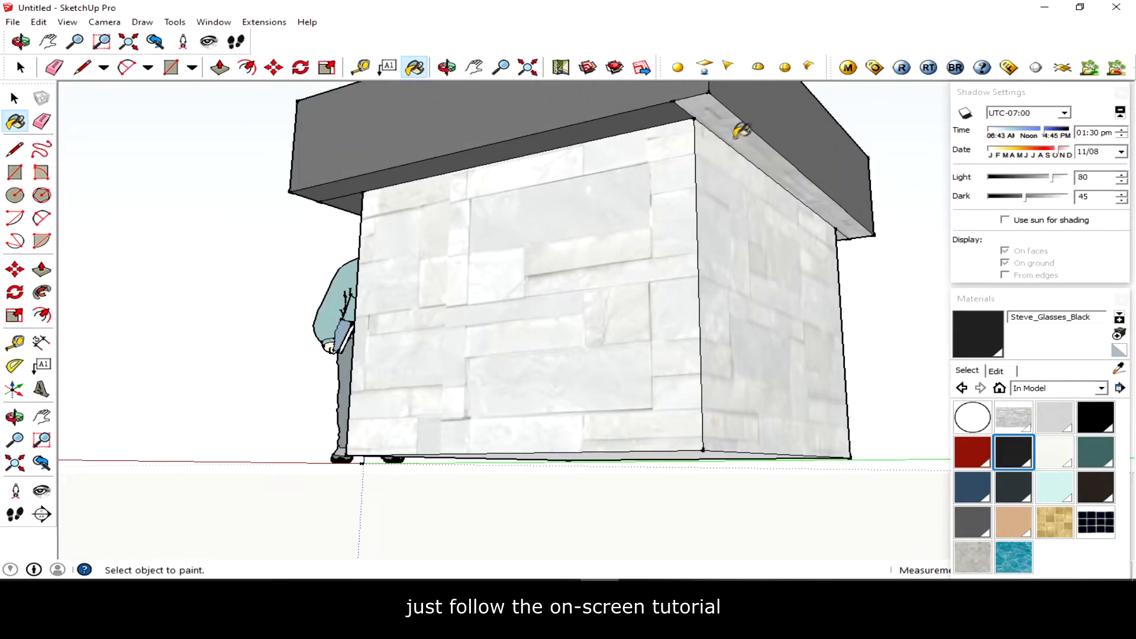
{"action": "mouse_move", "coordinate": [855, 246]}
{"action": "middle_mouse_down"}
{"action": "mouse_move", "coordinate": [378, 261]}
{"action": "mouse_move", "coordinate": [659, 203]}
{"action": "mouse_move", "coordinate": [576, 228]}
{"action": "mouse_move", "coordinate": [496, 300]}
{"action": "mouse_move", "coordinate": [894, 418]}
{"action": "mouse_move", "coordinate": [781, 329]}
{"action": "mouse_move", "coordinate": [642, 164]}
{"action": "mouse_move", "coordinate": [584, 173]}
{"action": "middle_mouse_up"}
{"action": "scroll", "coordinate": [655, 185], "scroll_direction": "up", "scroll_amount": 5}
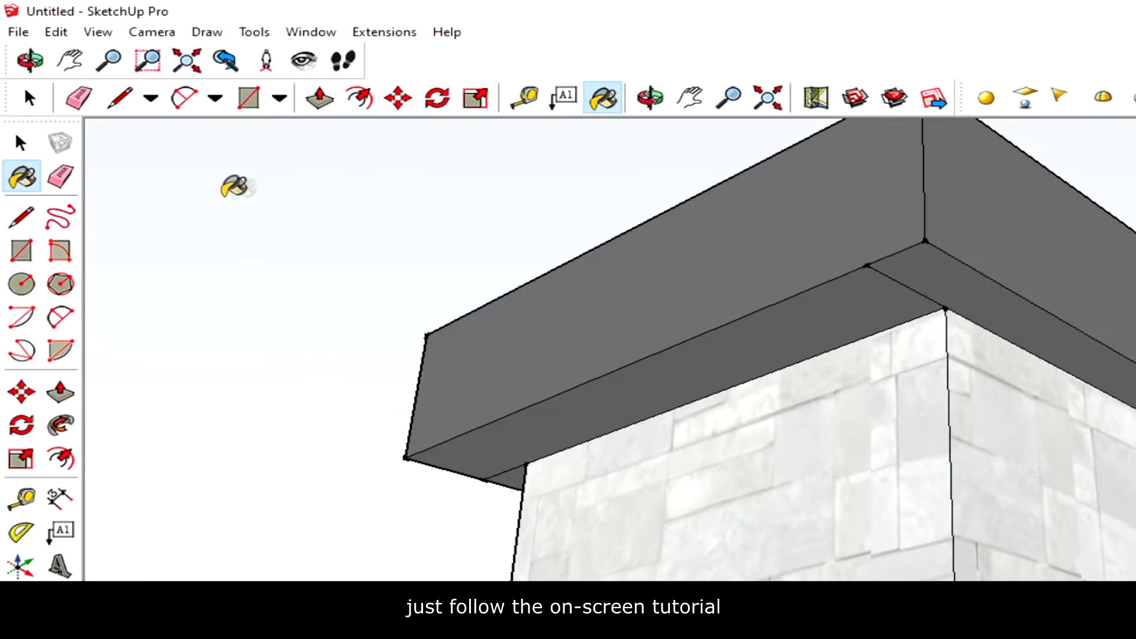
- Erase the leftover edges where the cap meets the top of the box
{"action": "left_click", "coordinate": [60, 176]}
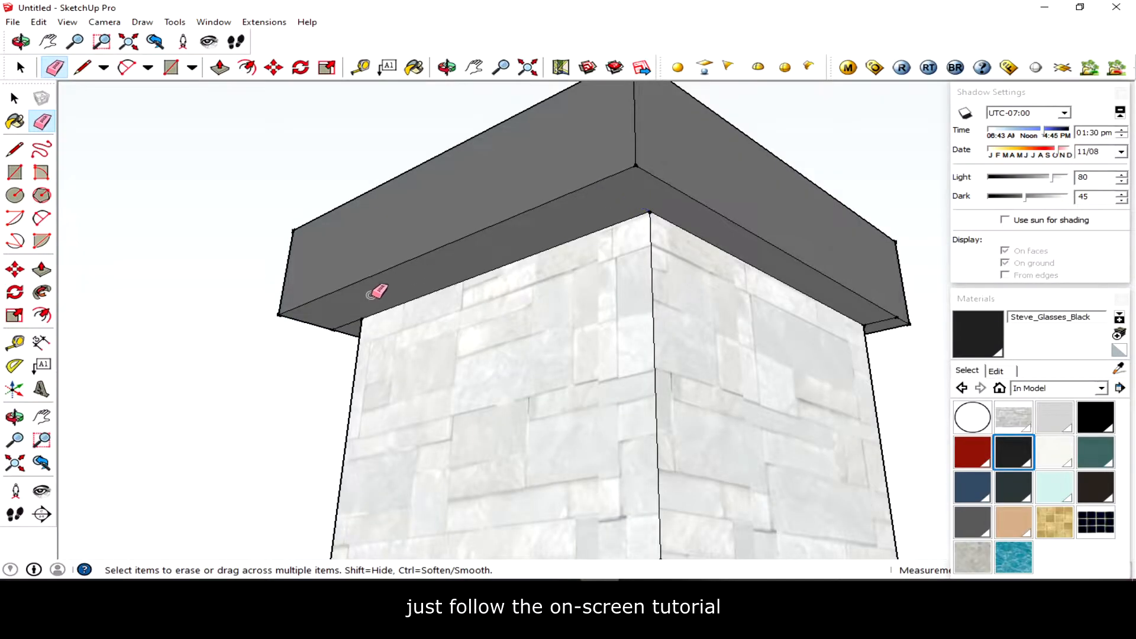
{"action": "middle_click_drag", "start_coordinate": [372, 294], "coordinate": [637, 284]}
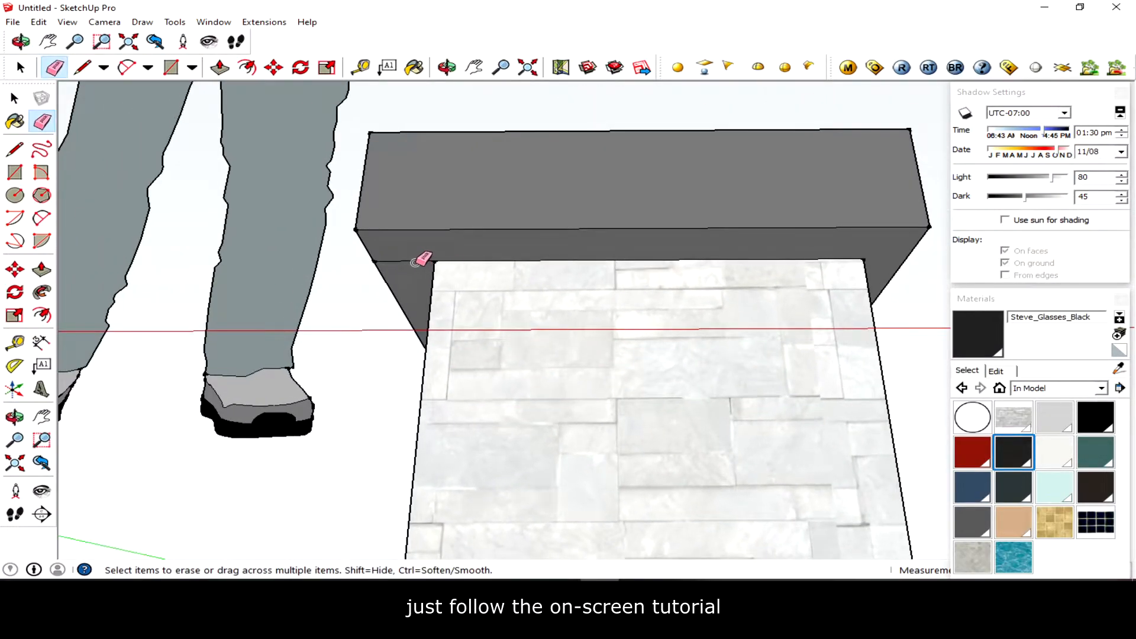
{"action": "middle_click_drag", "start_coordinate": [406, 264], "coordinate": [450, 267]}
{"action": "scroll", "coordinate": [525, 246], "scroll_direction": "up", "scroll_amount": 5}
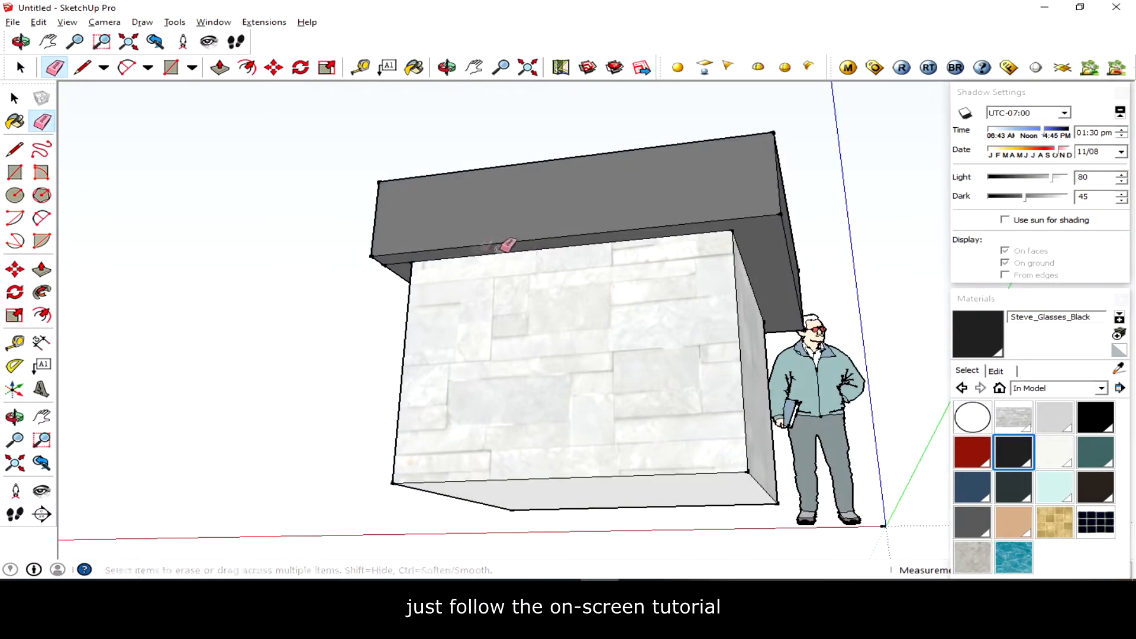
{"action": "scroll", "coordinate": [404, 267], "scroll_direction": "down", "scroll_amount": 5}
{"action": "middle_click_drag", "start_coordinate": [411, 264], "coordinate": [482, 221]}
{"action": "scroll", "coordinate": [460, 271], "scroll_direction": "up", "scroll_amount": 3}
{"action": "scroll", "coordinate": [460, 271], "scroll_direction": "down", "scroll_amount": 5}
{"action": "middle_click_drag", "start_coordinate": [754, 386], "coordinate": [697, 450]}
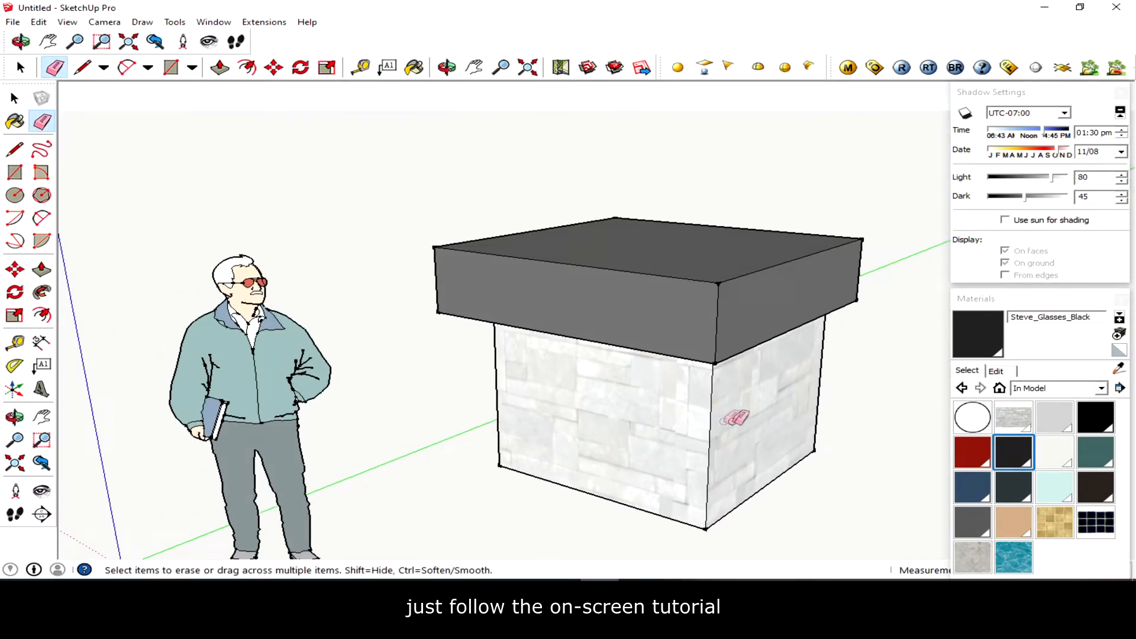
{"action": "middle_click_drag", "start_coordinate": [736, 414], "coordinate": [691, 335], "text": "shift"}
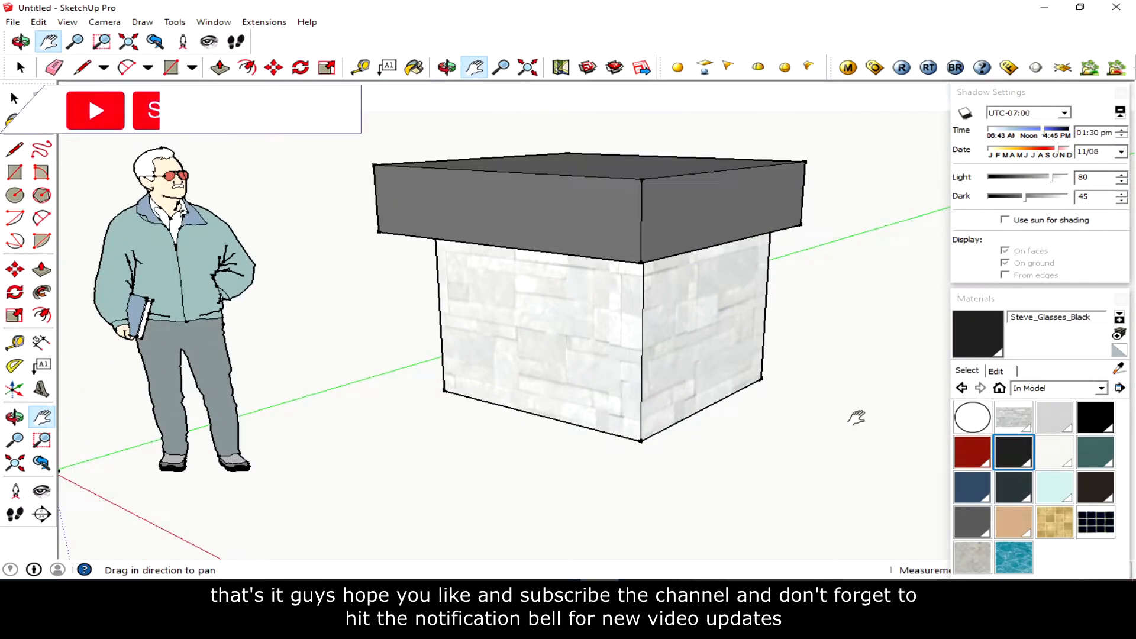